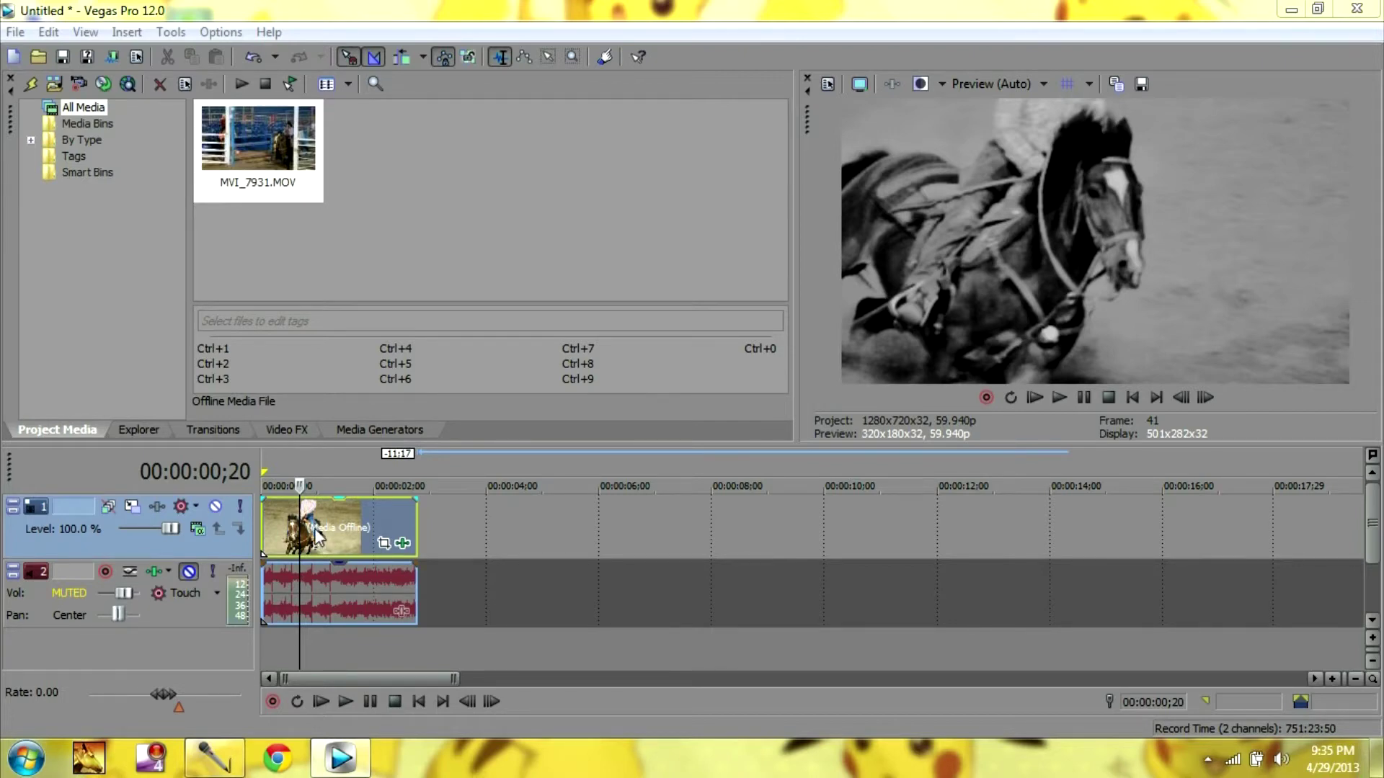
# Step: Duplicate the rodeo video track and set the cursor to 00:00:01;05 on the top clip
pyautogui.rightClick(190, 548)
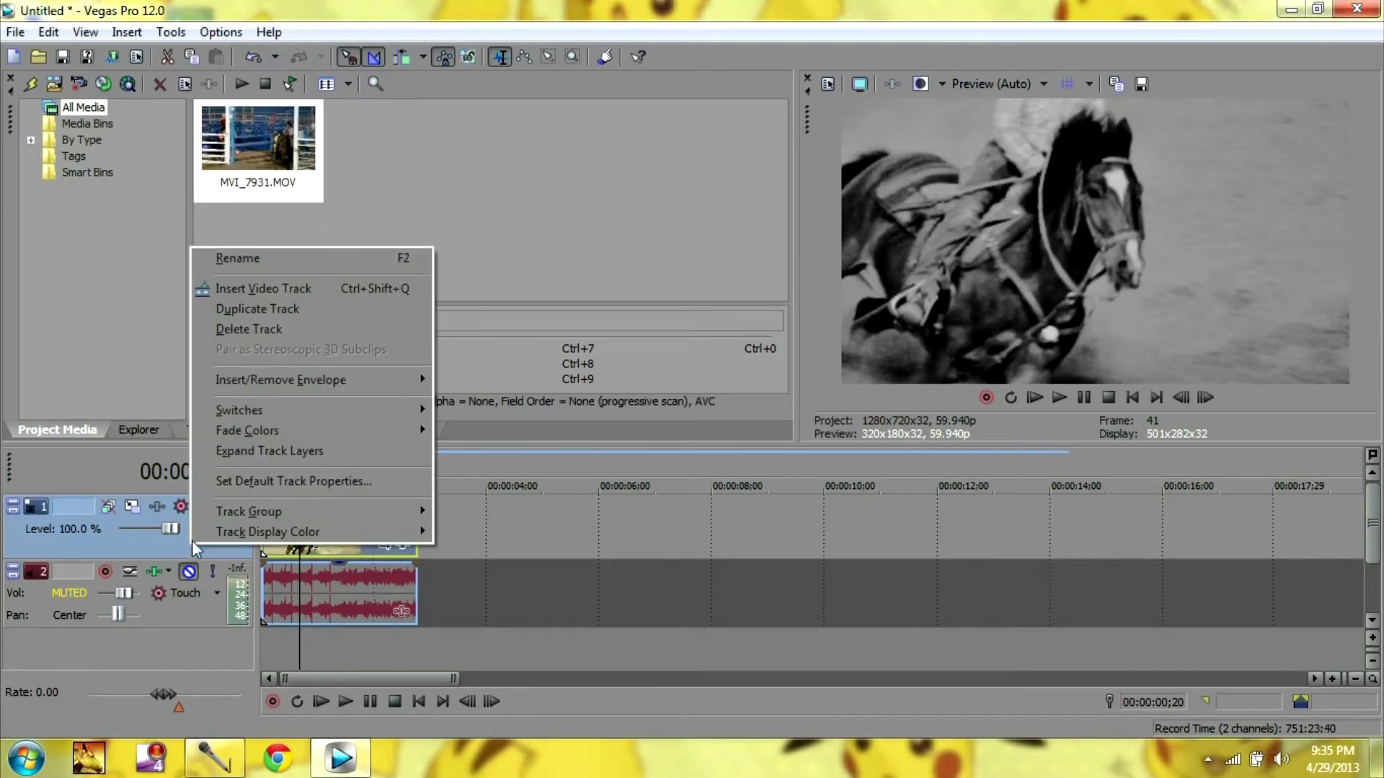
pyautogui.click(294, 316)
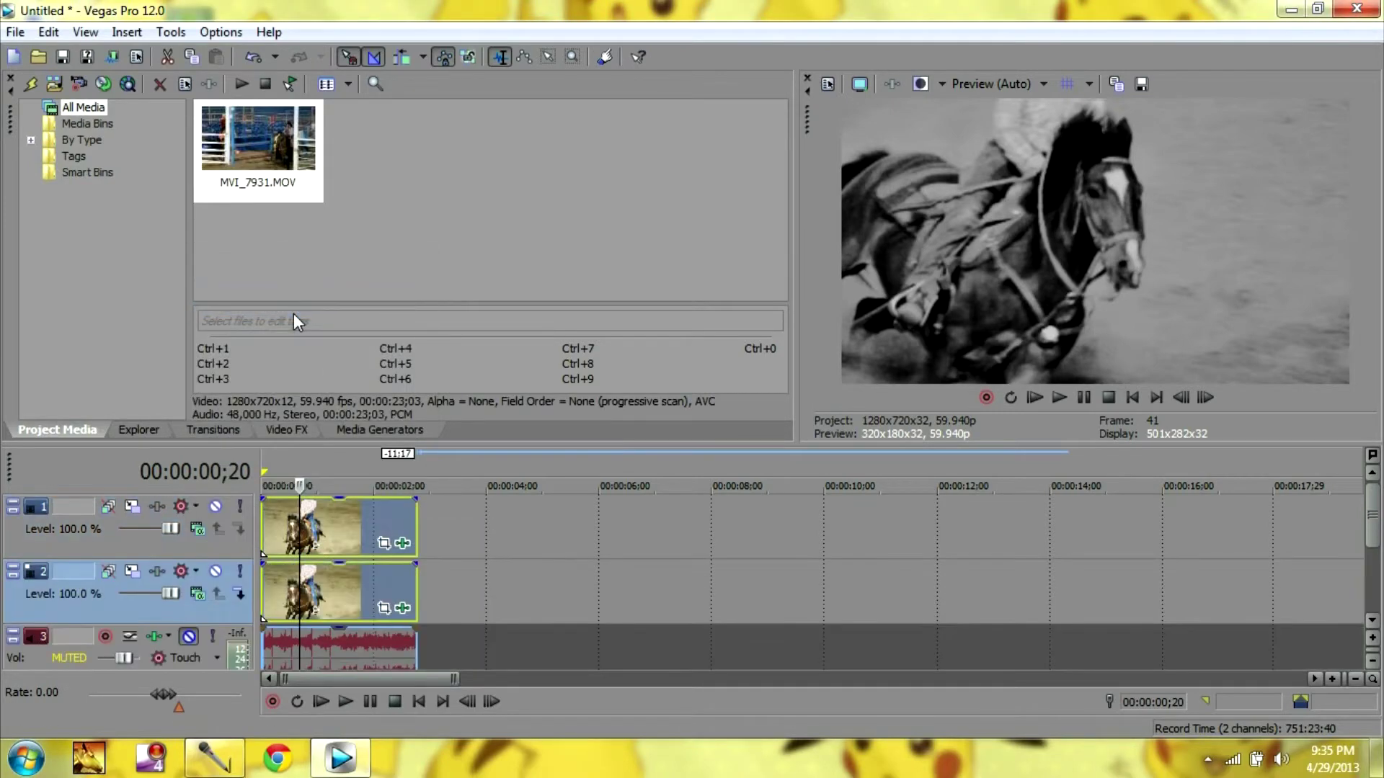
pyautogui.click(457, 542)
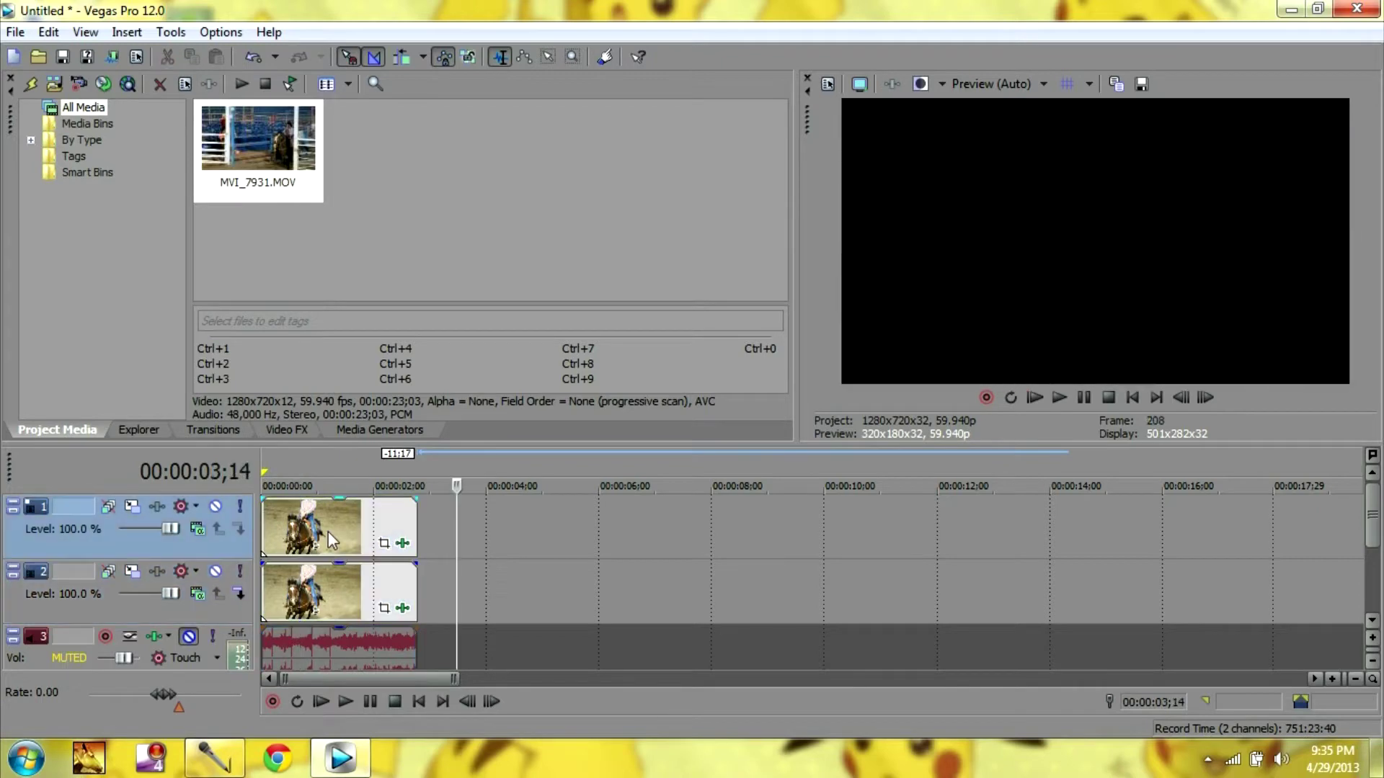
pyautogui.click(327, 531)
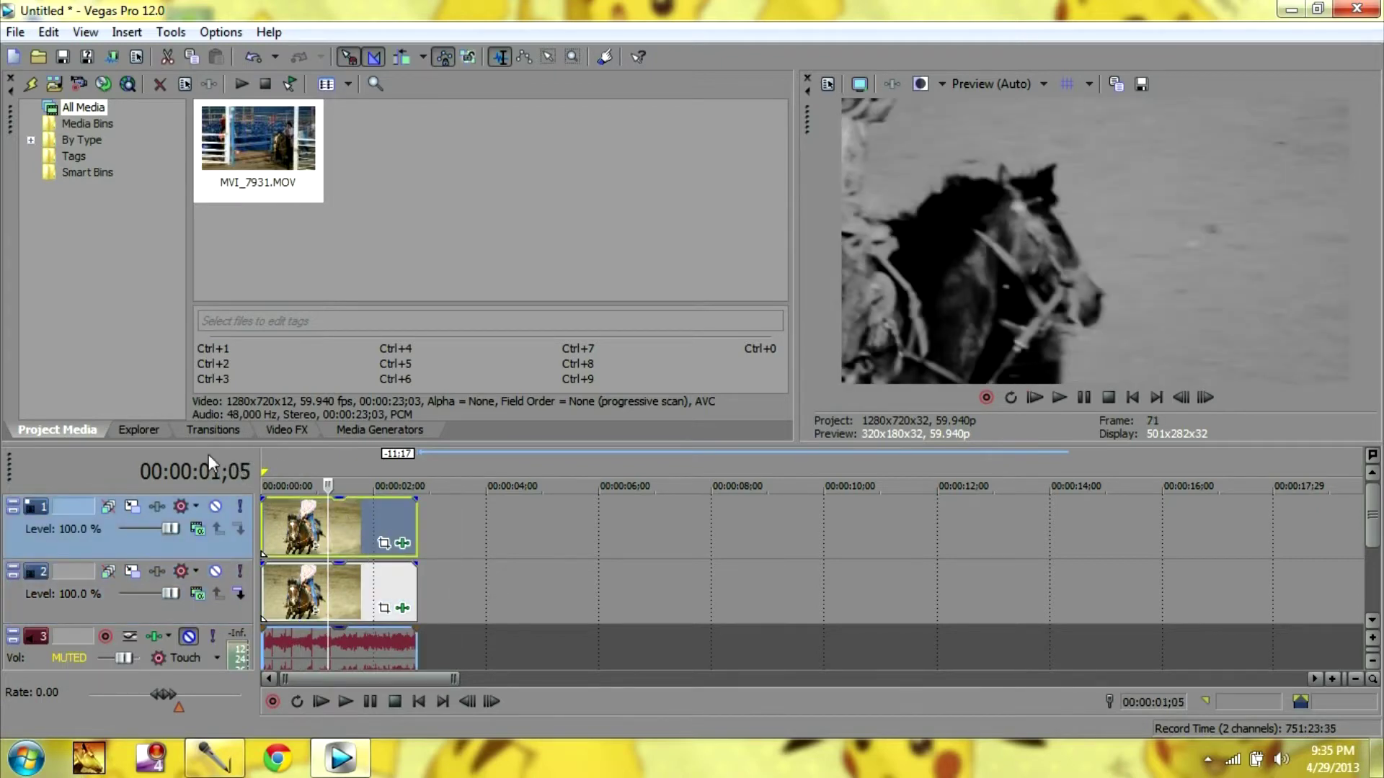
pyautogui.click(294, 430)
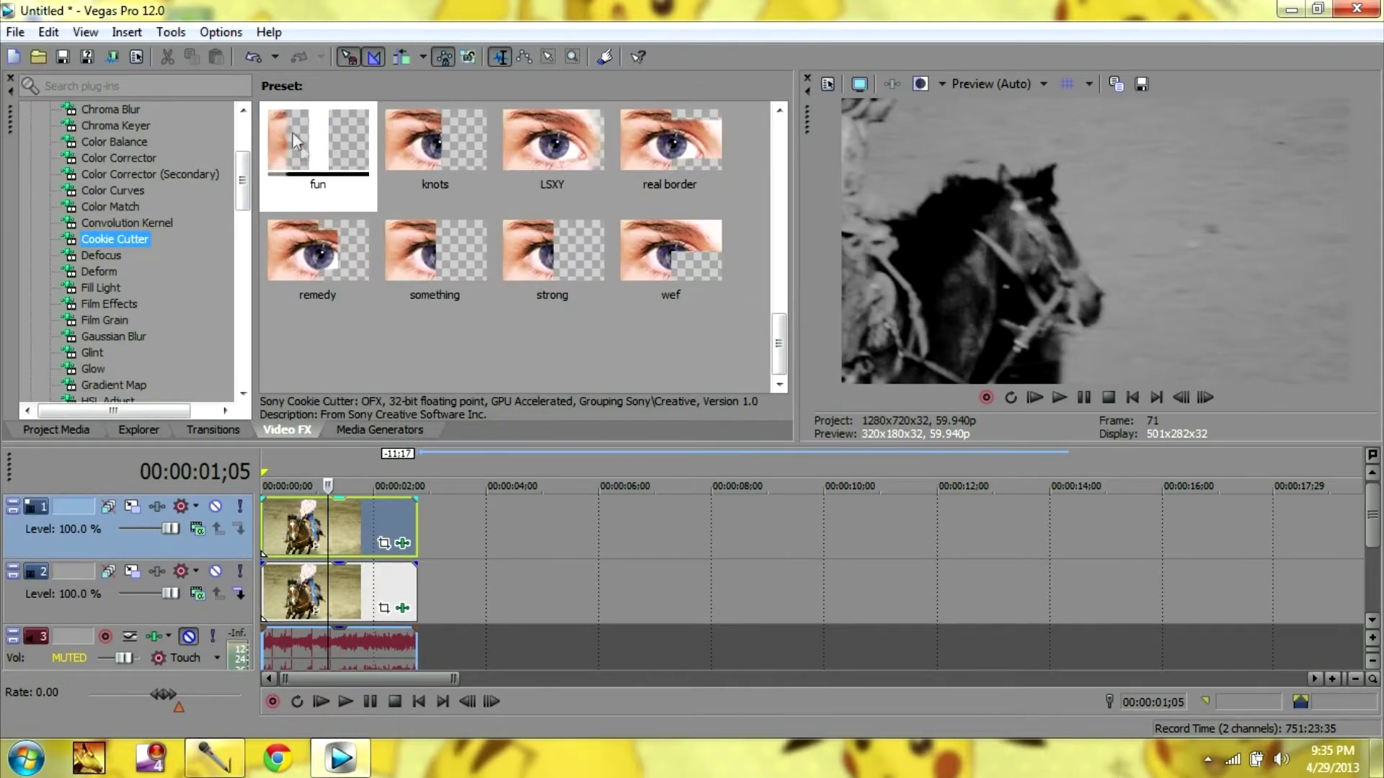
# Step: Drag the Cookie Cutter 'Square, Center, White Border' preset onto the track 1 rodeo clip
pyautogui.moveTo(778, 344); pyautogui.dragTo(793, 133)
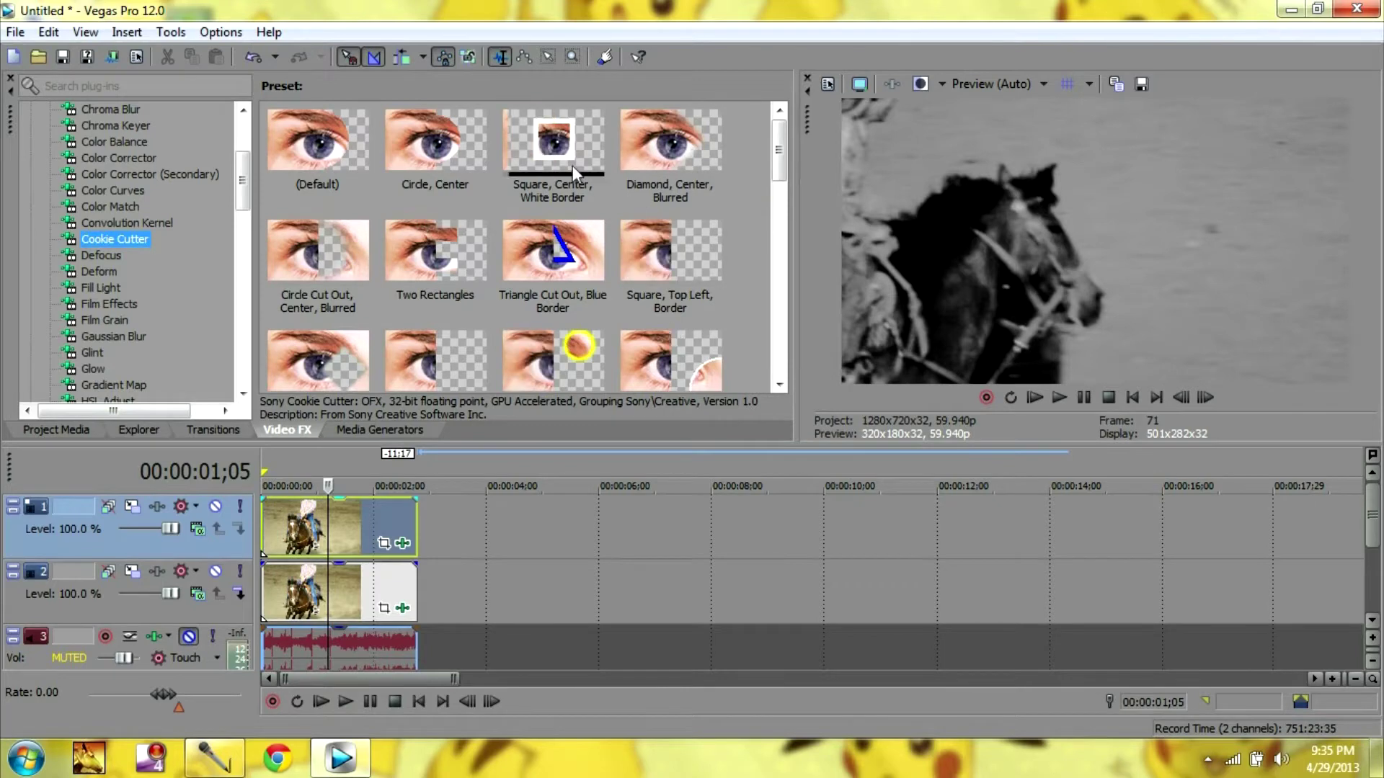
pyautogui.click(553, 148)
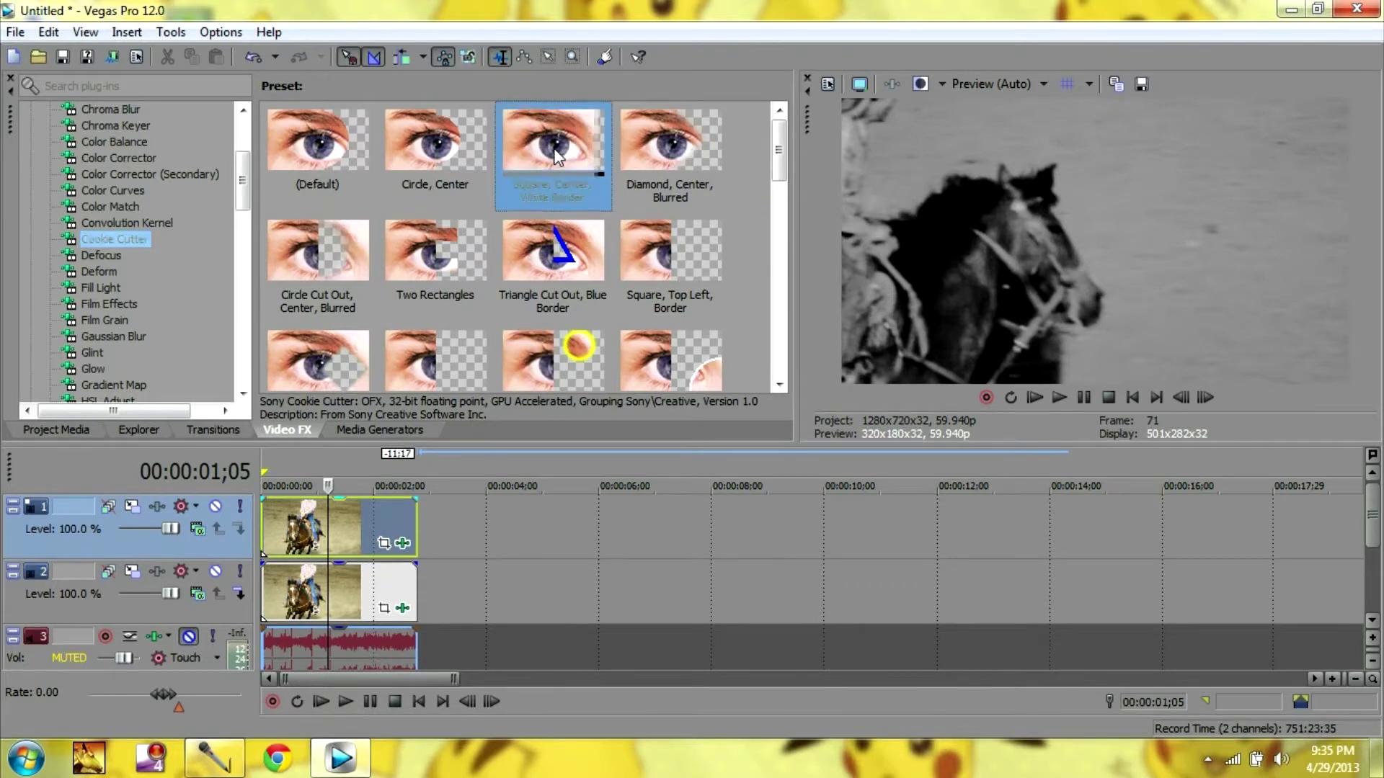
pyautogui.moveTo(553, 148); pyautogui.dragTo(342, 526)
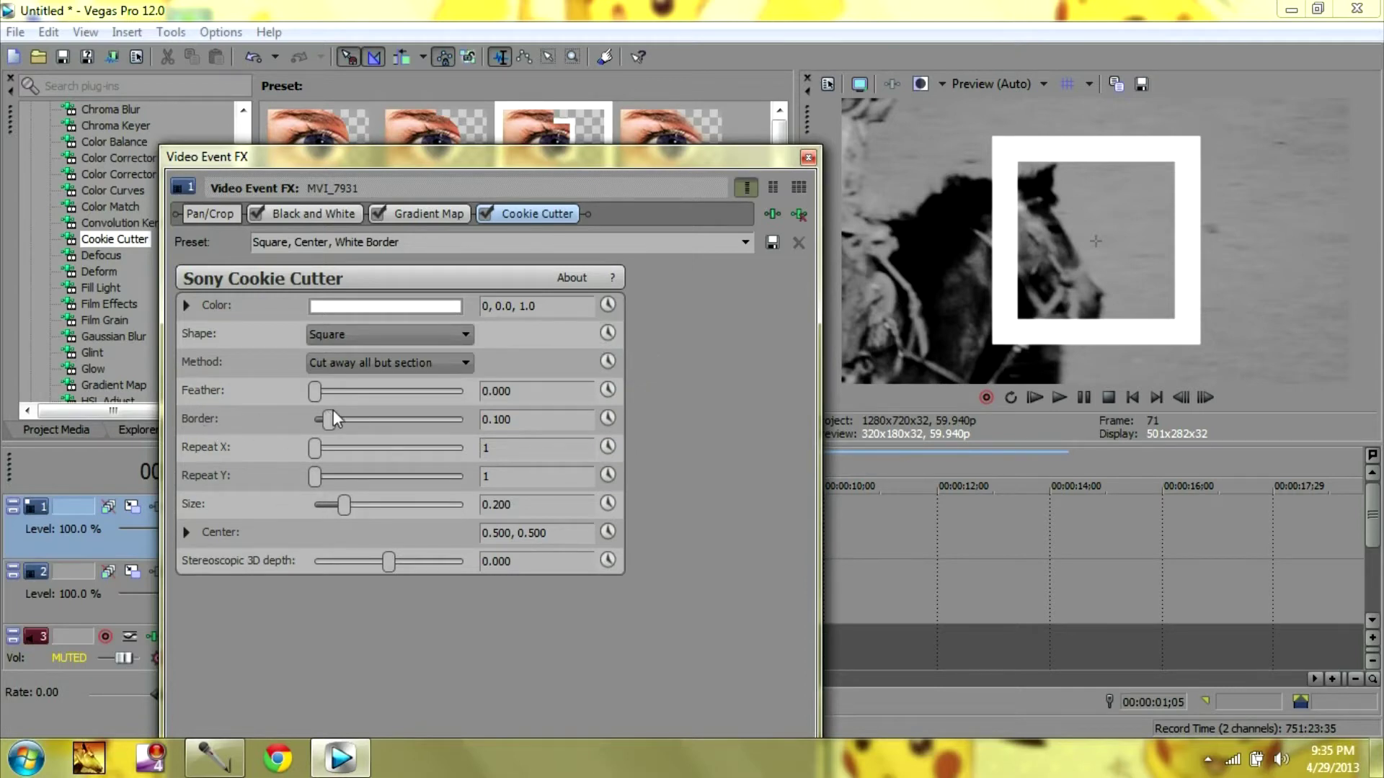
# Step: Set Cookie Cutter Border to 1.000, Repeat Y to 3 and Size to 0.095
pyautogui.moveTo(330, 415); pyautogui.dragTo(462, 420)
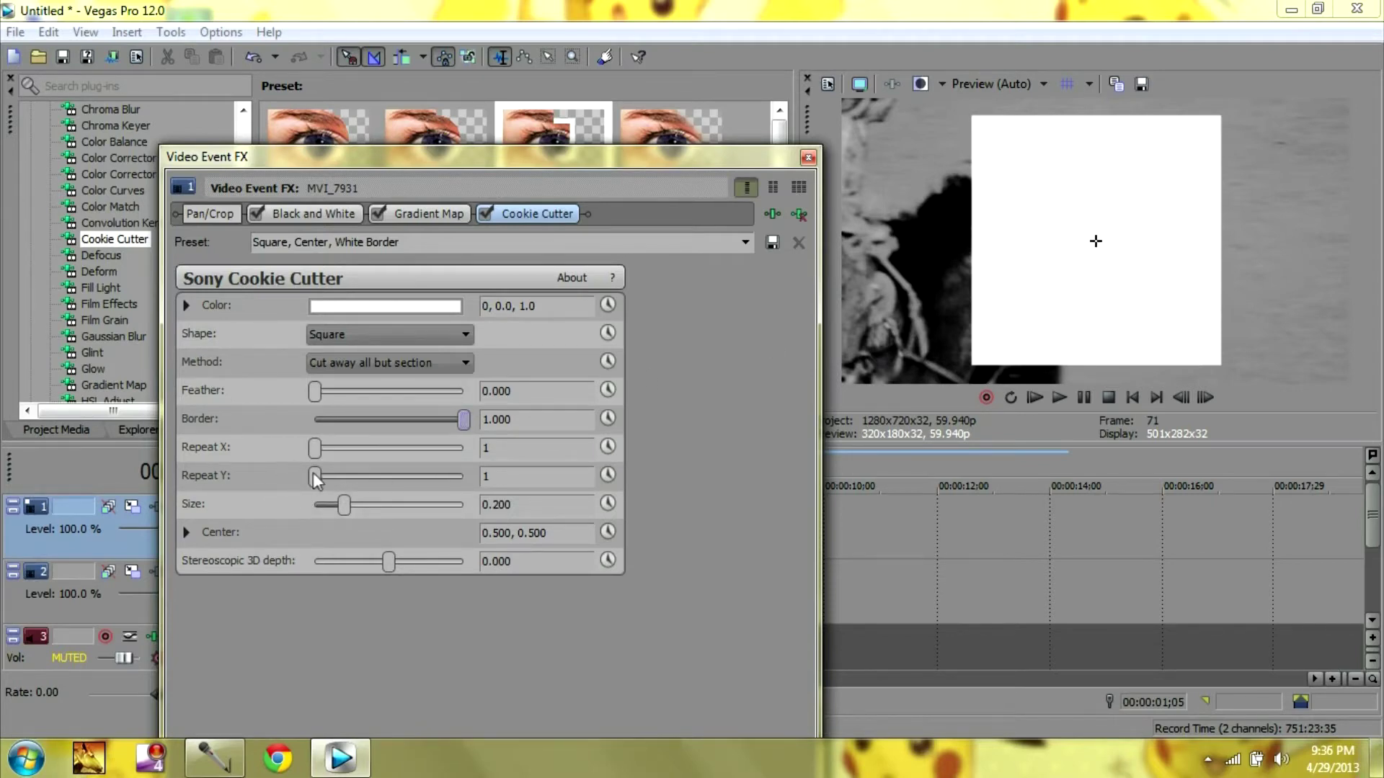
pyautogui.moveTo(314, 475); pyautogui.dragTo(348, 476)
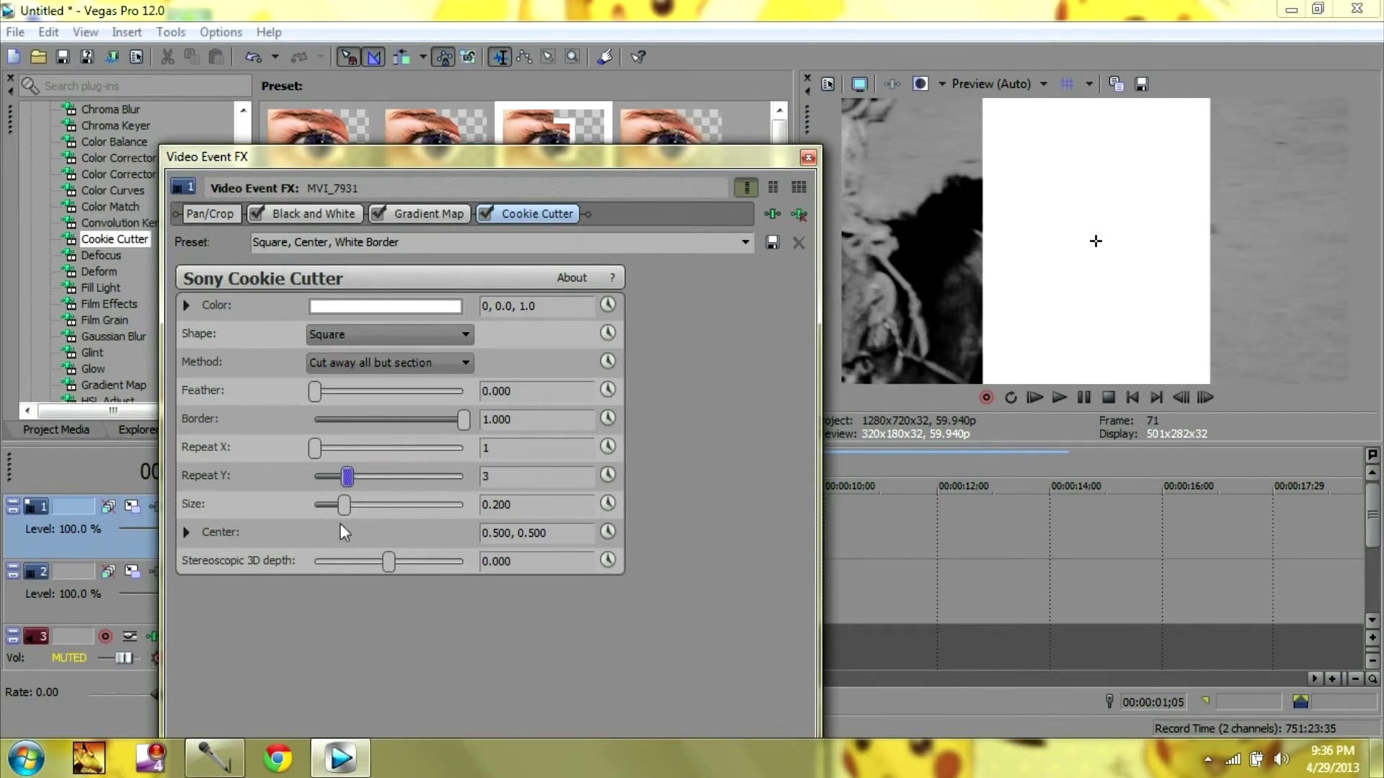
pyautogui.moveTo(346, 504); pyautogui.dragTo(331, 504)
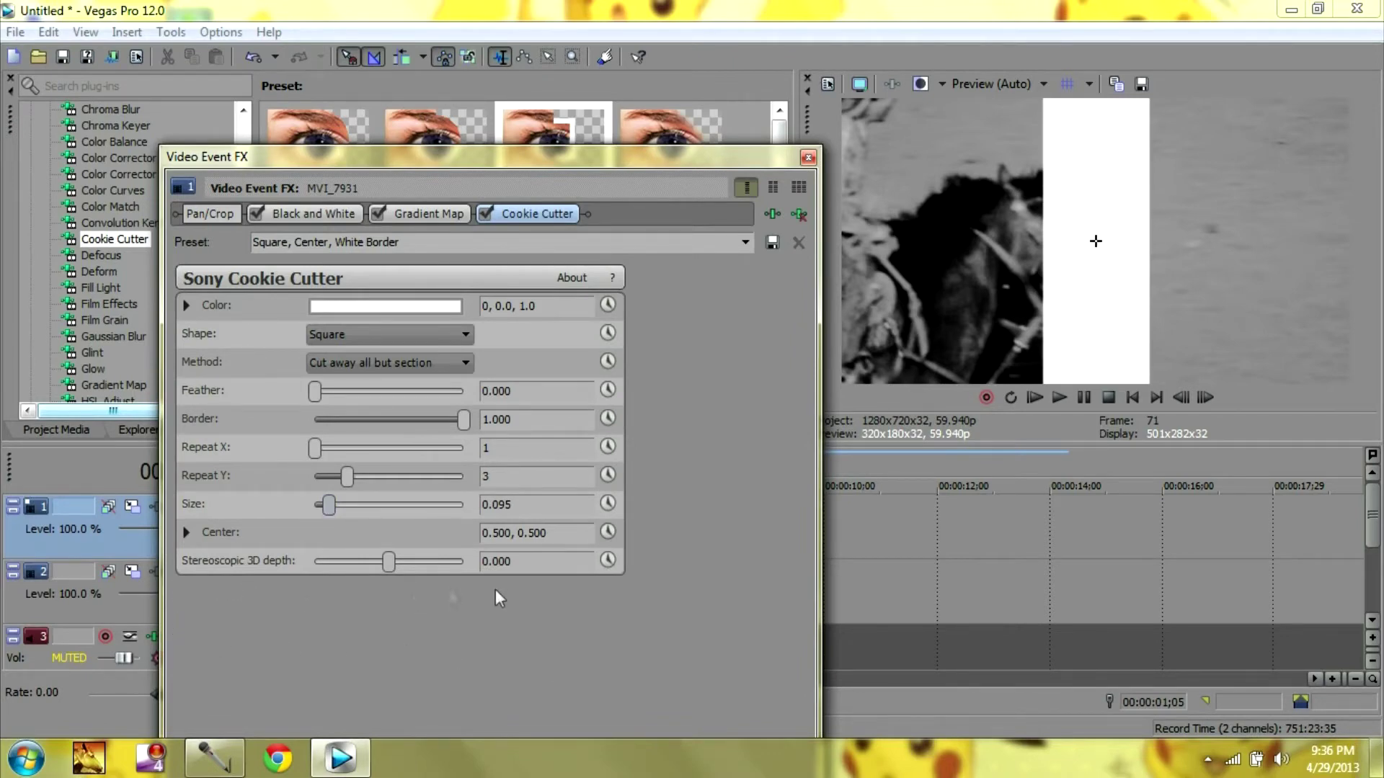
# Step: Enable Size animation with a keyframe at 00:00:00;00 and expand the Center parameter
pyautogui.click(607, 503)
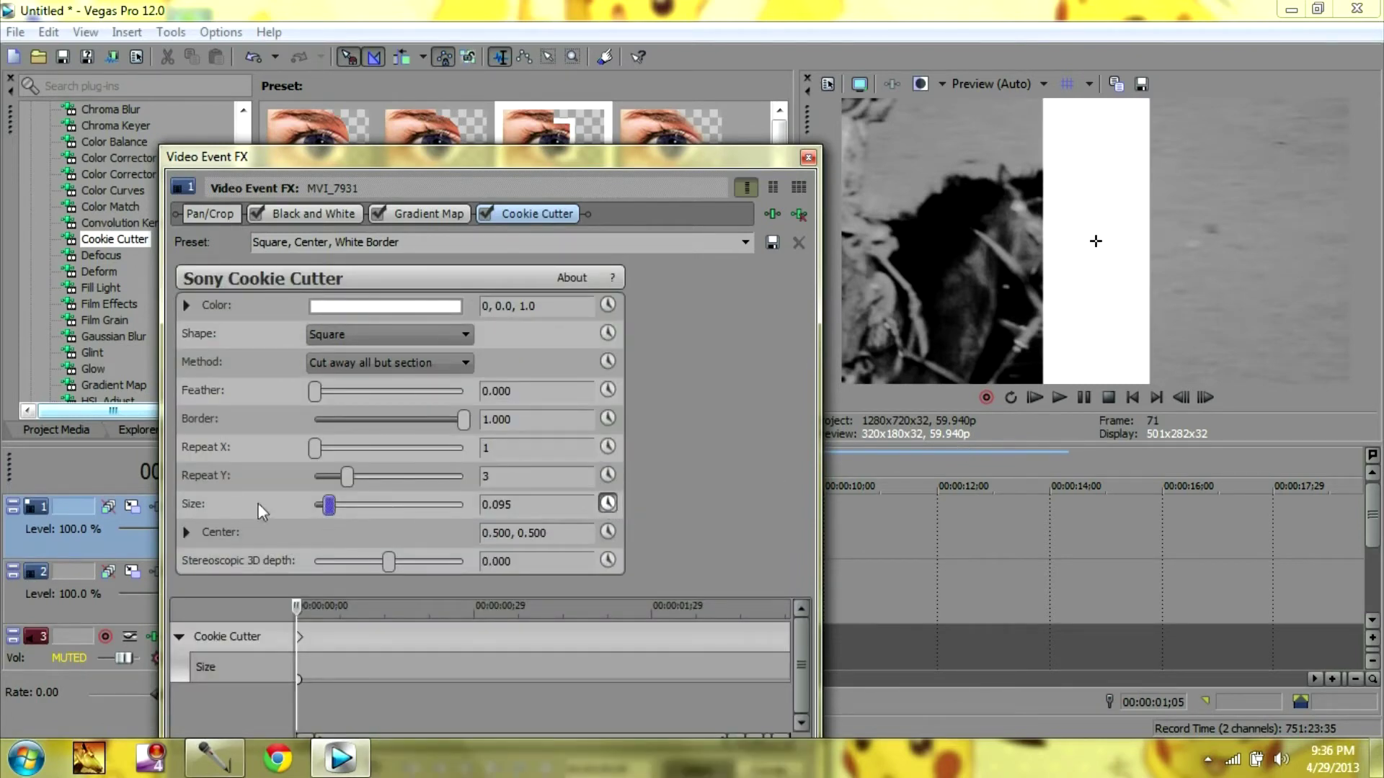
pyautogui.click(186, 533)
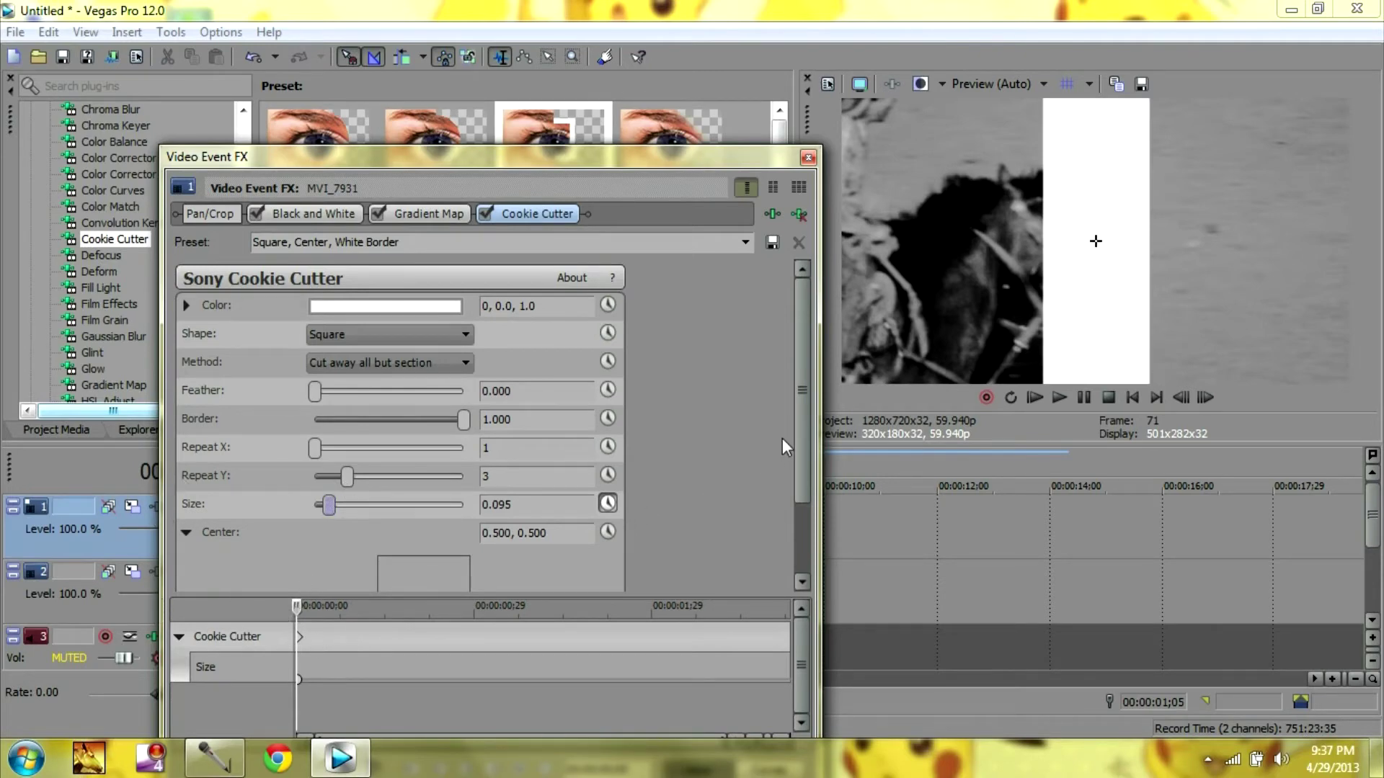
pyautogui.moveTo(802, 412); pyautogui.dragTo(797, 477)
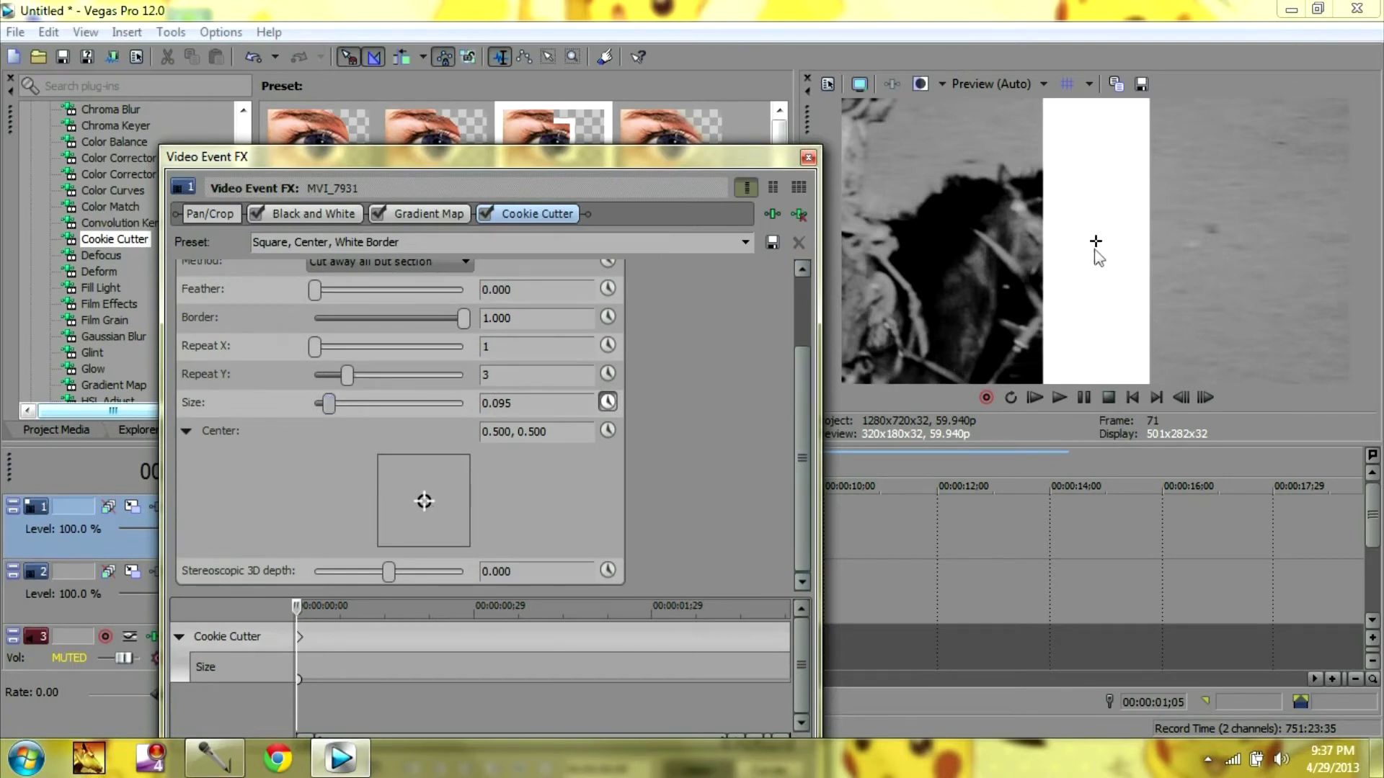
# Step: Place the beam at Center 0.158, 0.578 on the frame's left and close Video Event FX
pyautogui.moveTo(1096, 245)
pyautogui.mouseDown()
pyautogui.moveTo(963, 253)
pyautogui.moveTo(1286, 234)
pyautogui.moveTo(920, 253)
pyautogui.moveTo(1308, 241)
pyautogui.moveTo(1102, 257)
pyautogui.mouseUp()
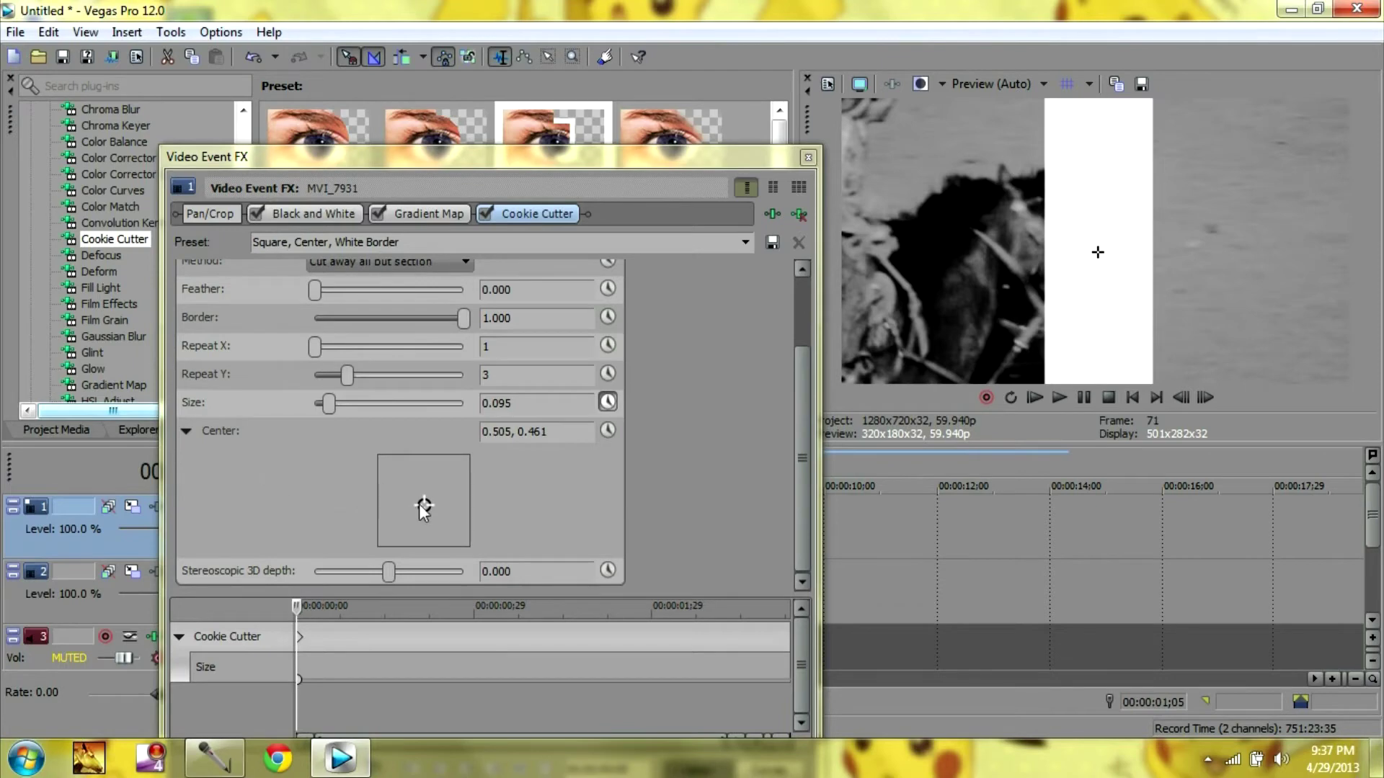
pyautogui.moveTo(418, 504)
pyautogui.mouseDown()
pyautogui.moveTo(393, 505)
pyautogui.moveTo(438, 501)
pyautogui.mouseUp()
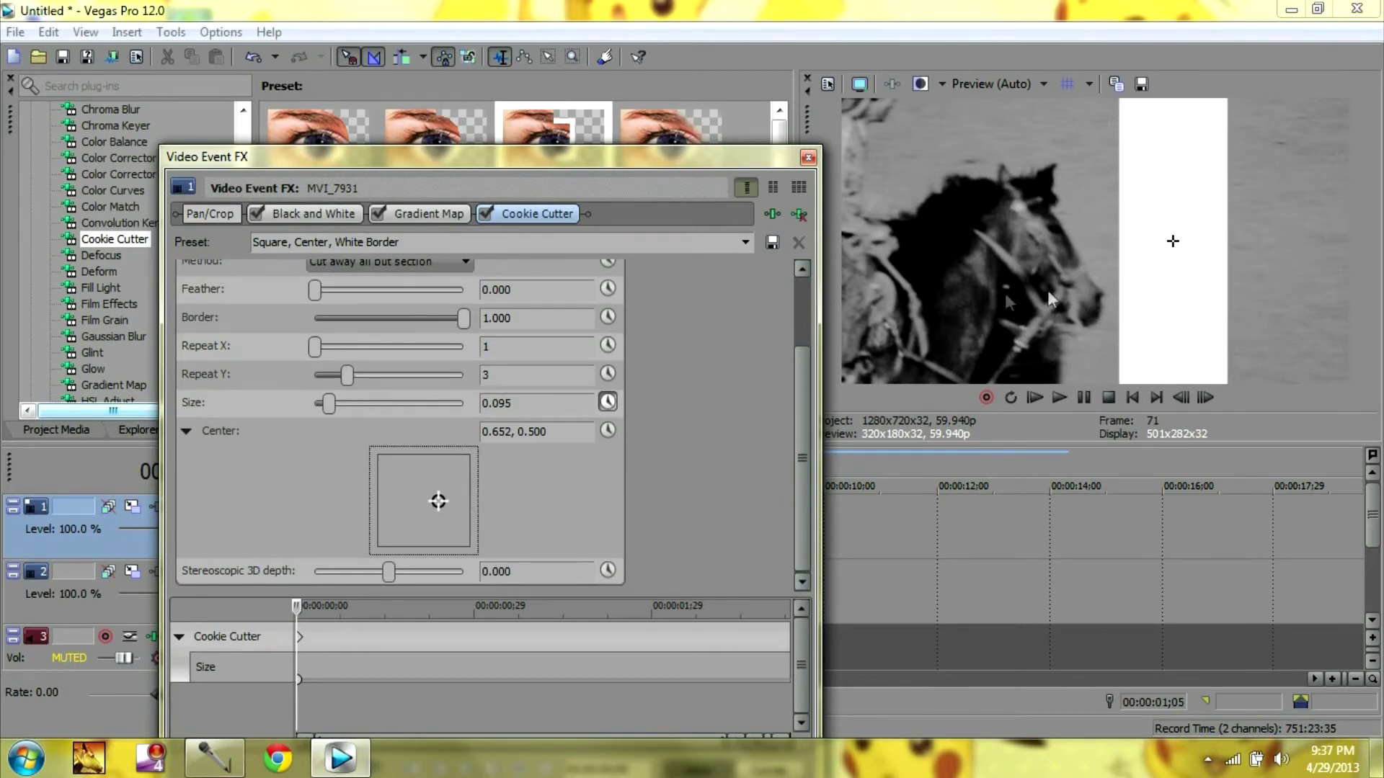
pyautogui.moveTo(1172, 245); pyautogui.dragTo(922, 223)
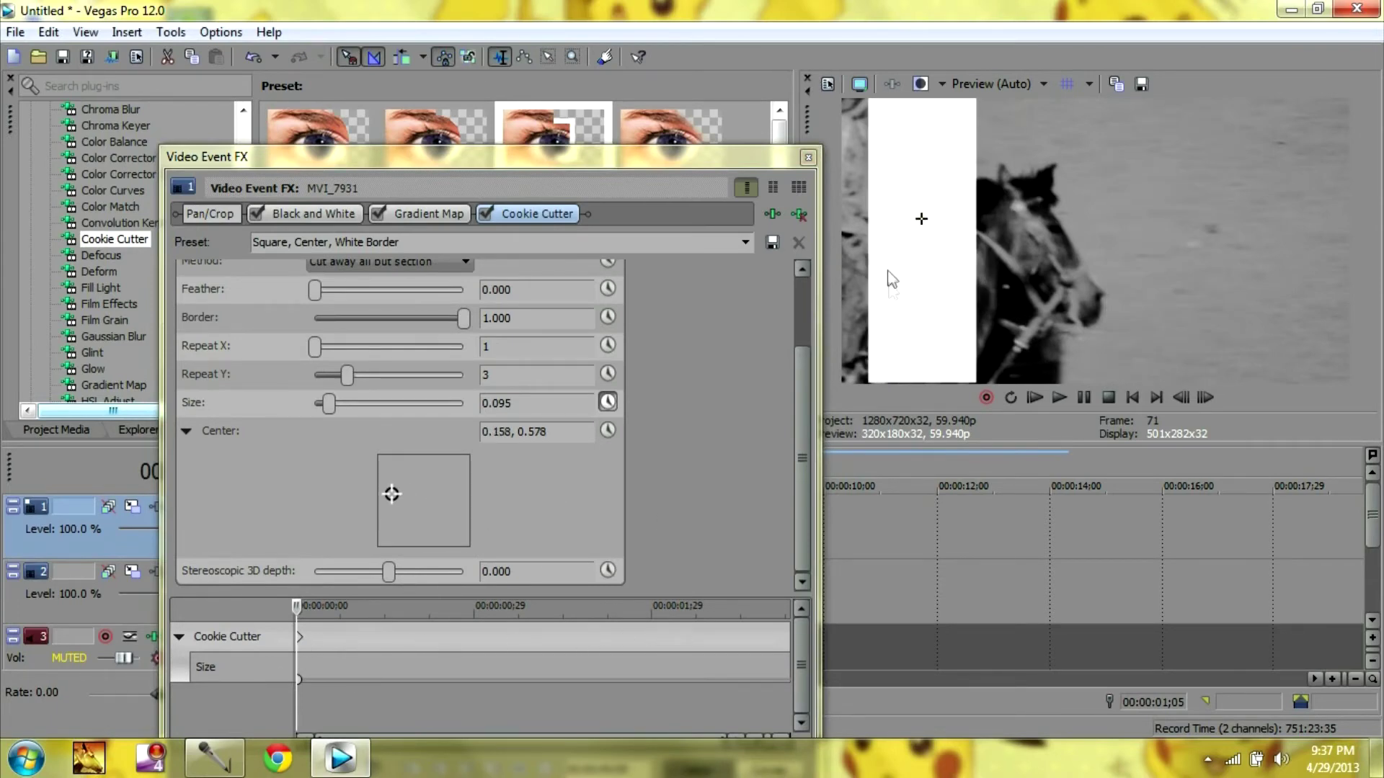
pyautogui.click(808, 158)
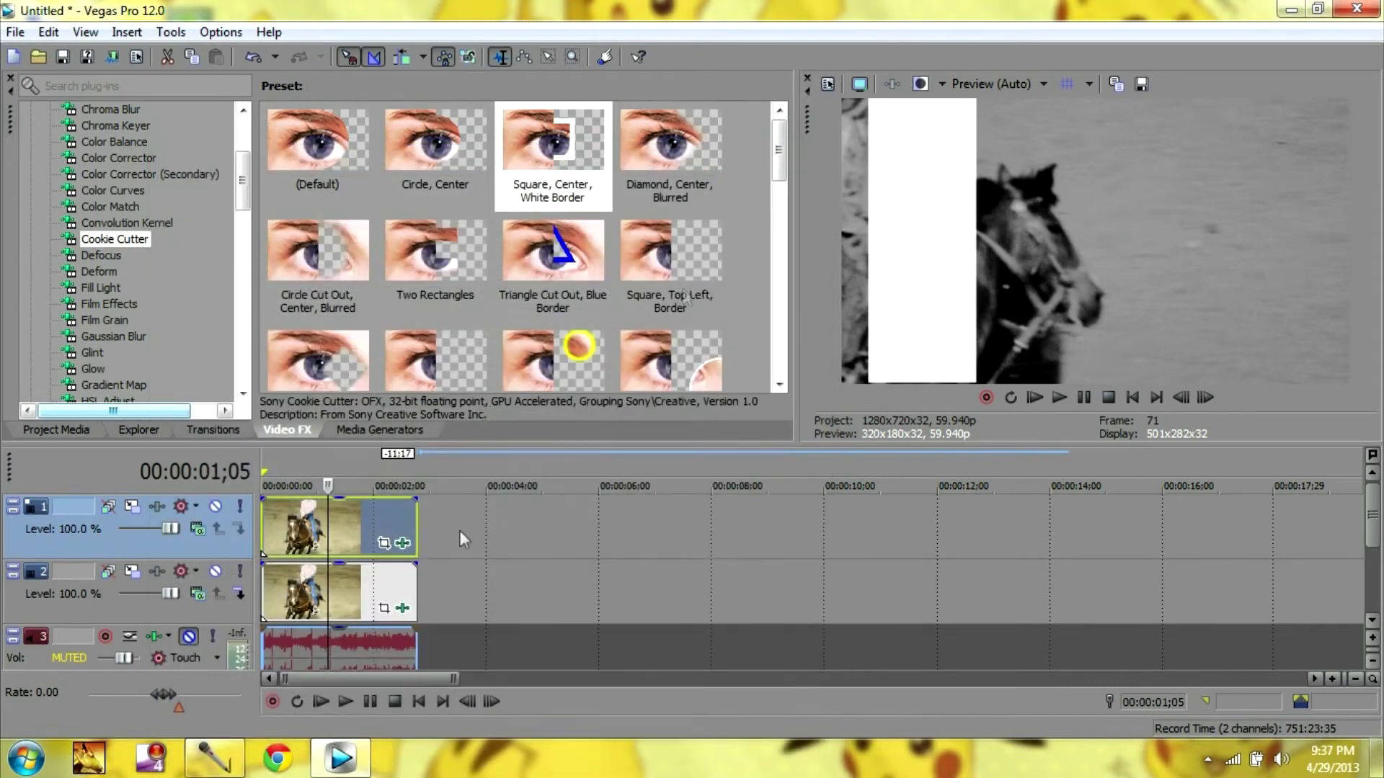
# Step: Split the top clip at 00;14 and 00;29, deleting the unwanted pieces
pyautogui.click(289, 537)
pyautogui.press('s')
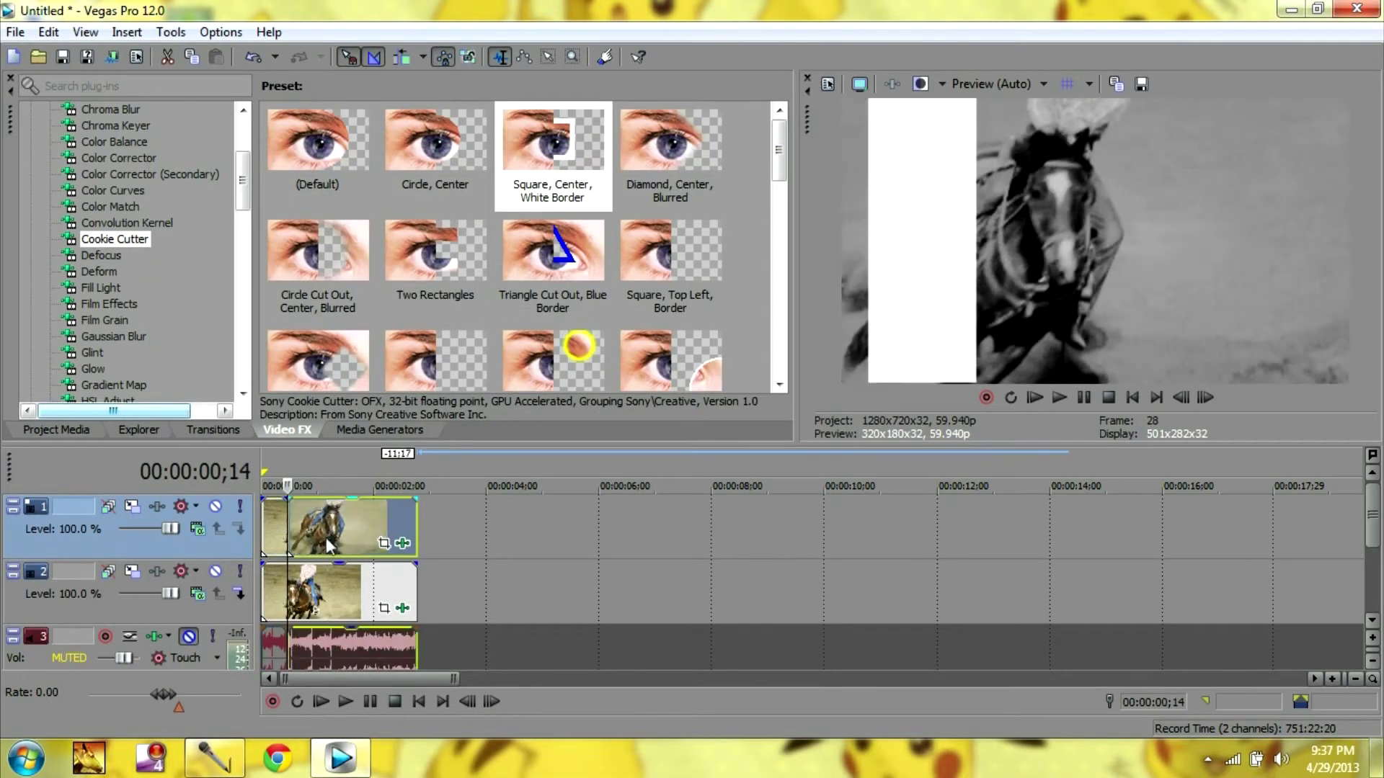
pyautogui.rightClick(323, 535)
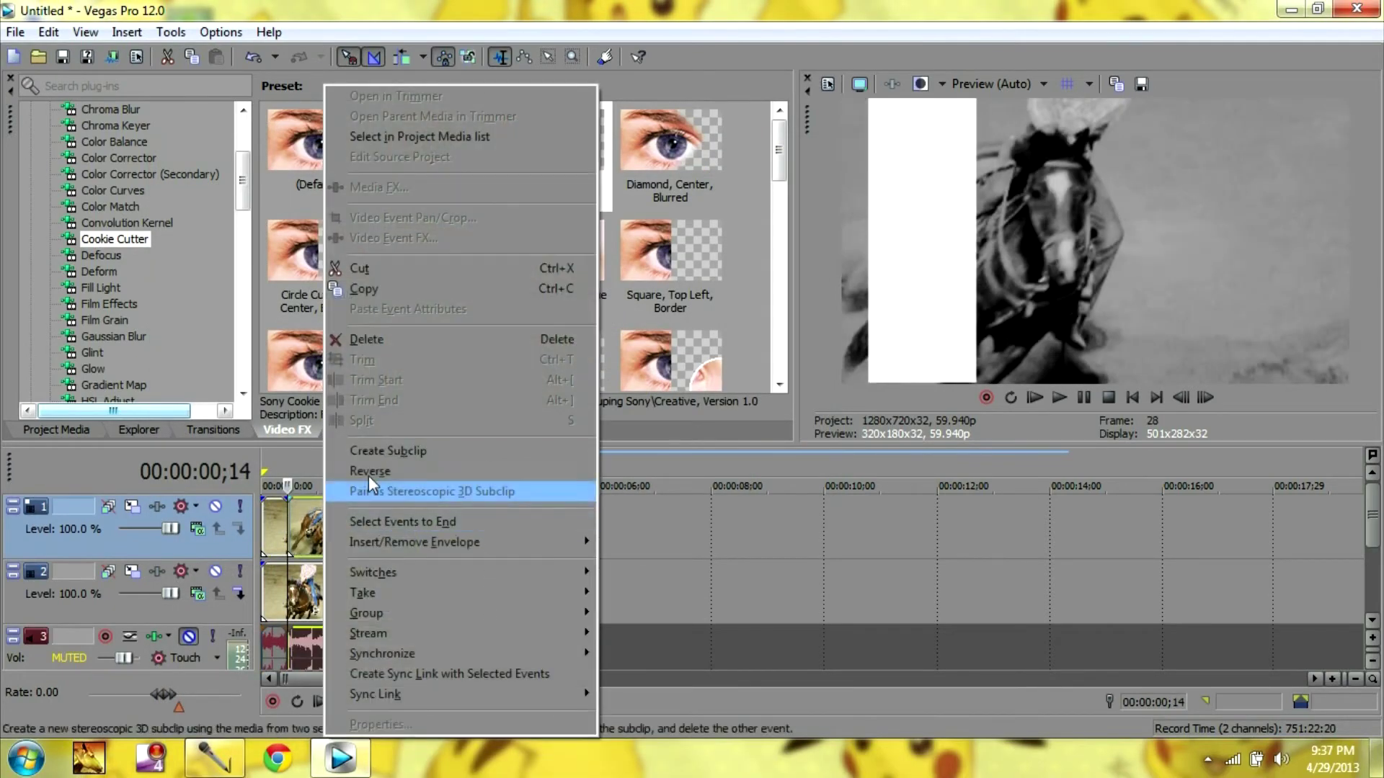
pyautogui.click(366, 339)
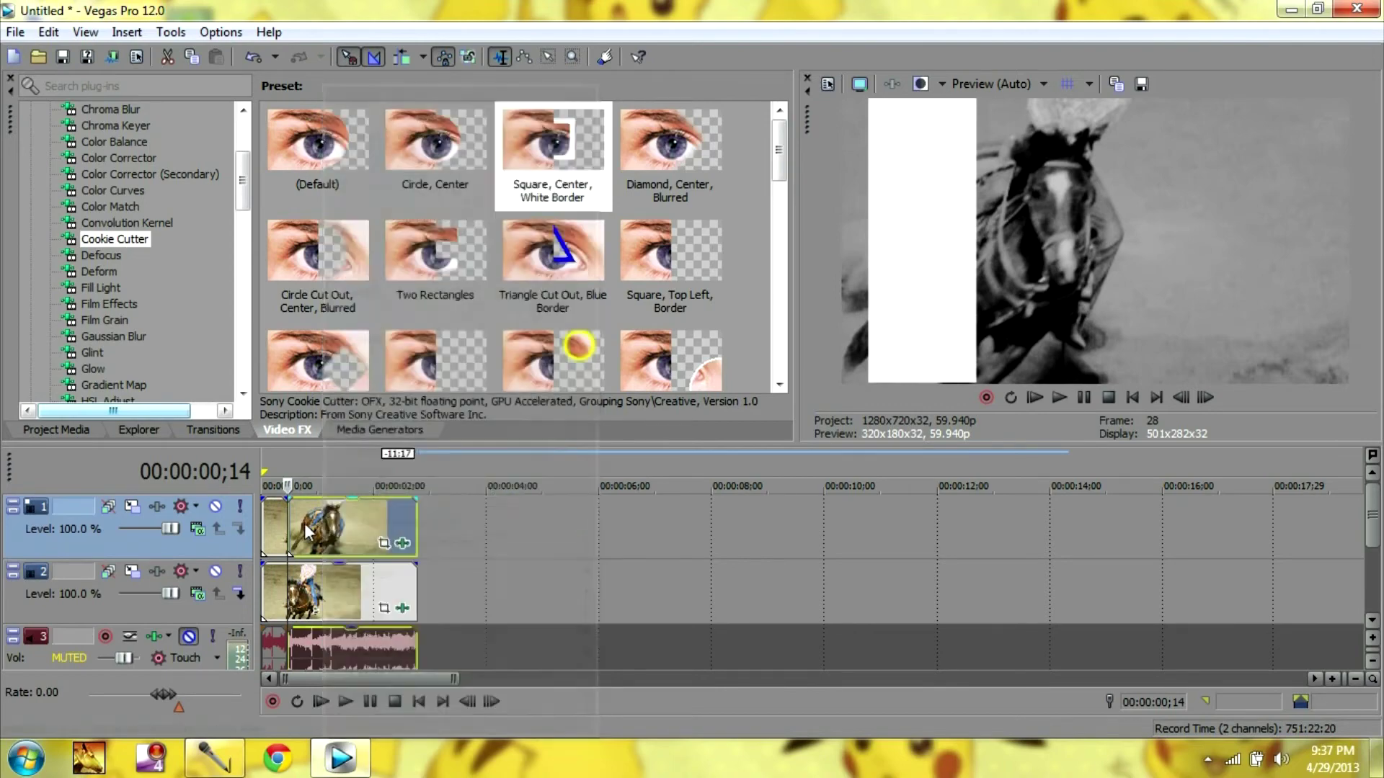
pyautogui.click(308, 529)
pyautogui.click(317, 529)
pyautogui.press('s')
pyautogui.rightClick(300, 533)
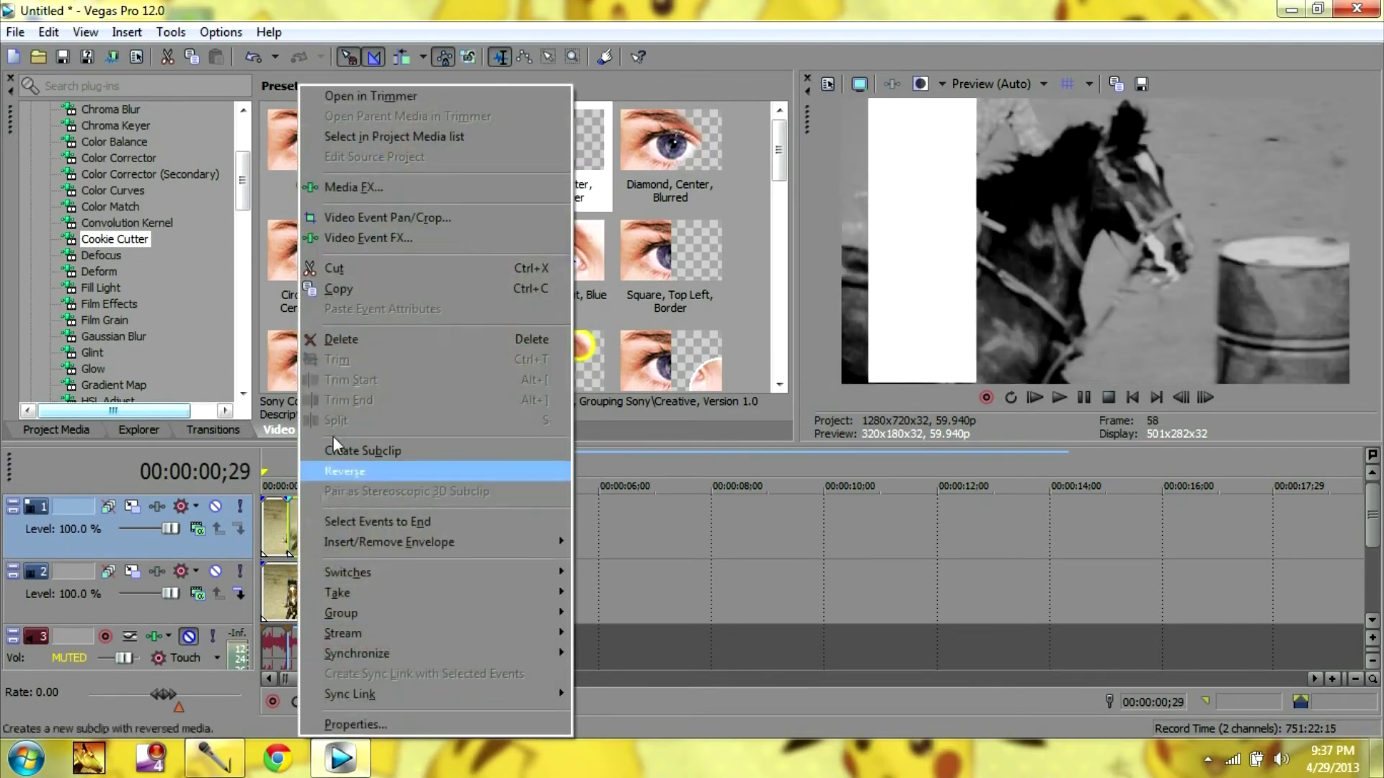
pyautogui.click(343, 340)
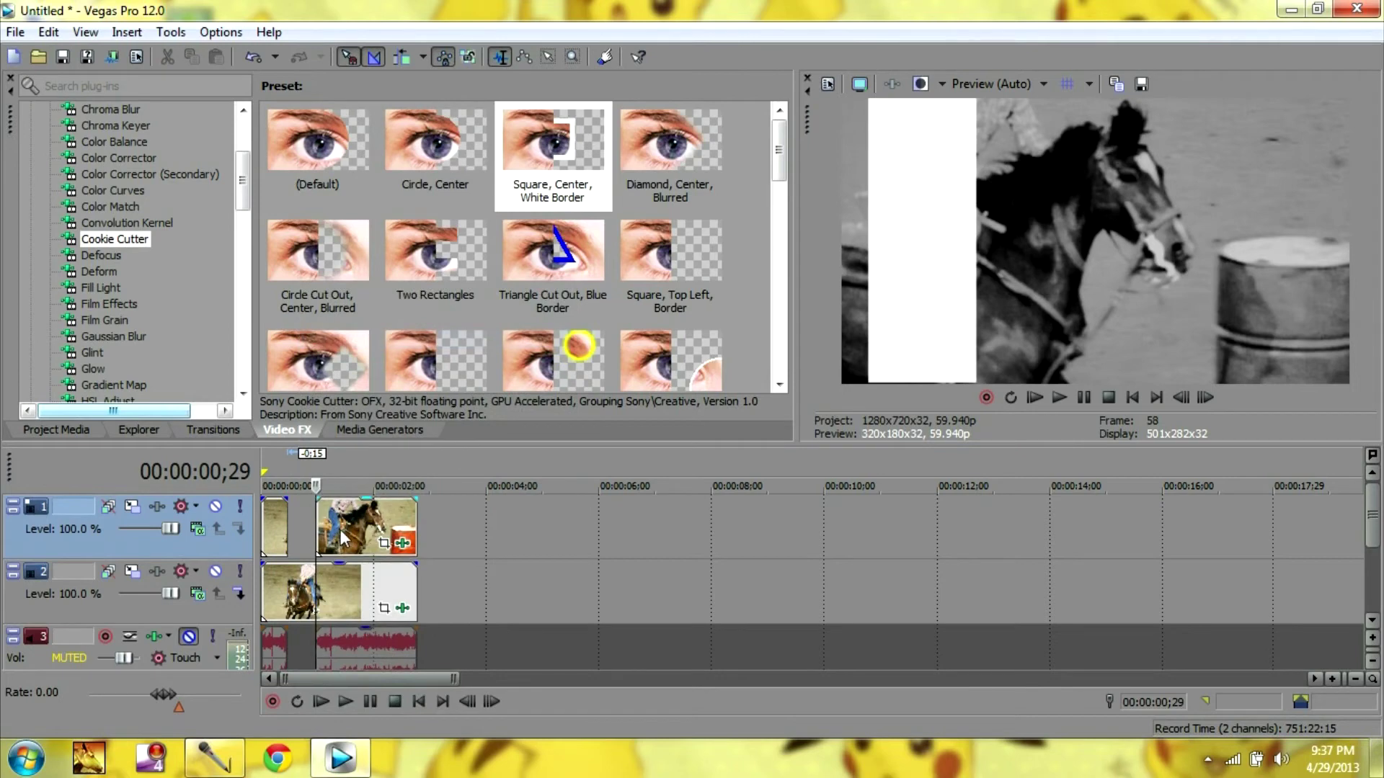
# Step: Split the top clip near 01;12 and at 01;26, deleting the piece before 01;26
pyautogui.moveTo(355, 536); pyautogui.dragTo(340, 537)
pyautogui.press('s')
pyautogui.click(366, 526)
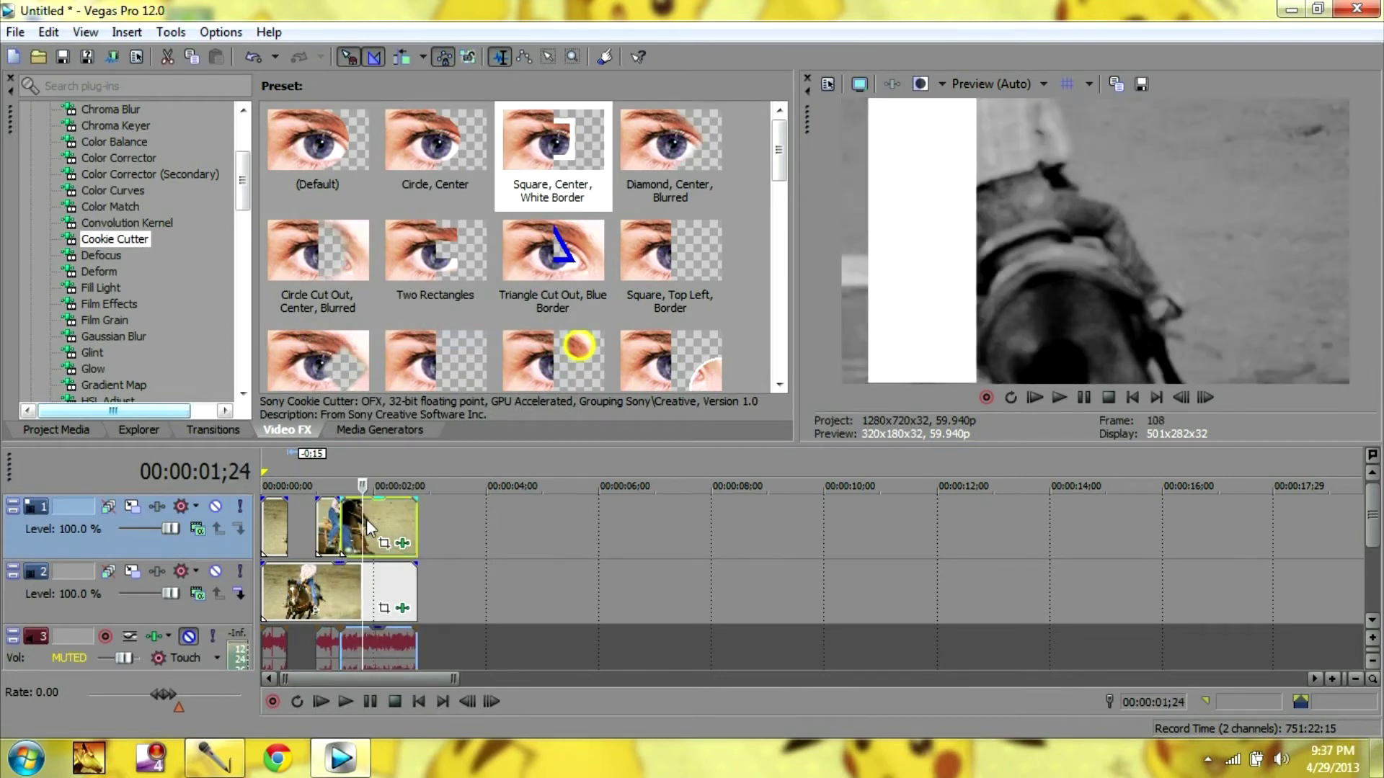
pyautogui.press('s')
pyautogui.rightClick(368, 525)
pyautogui.click(381, 363)
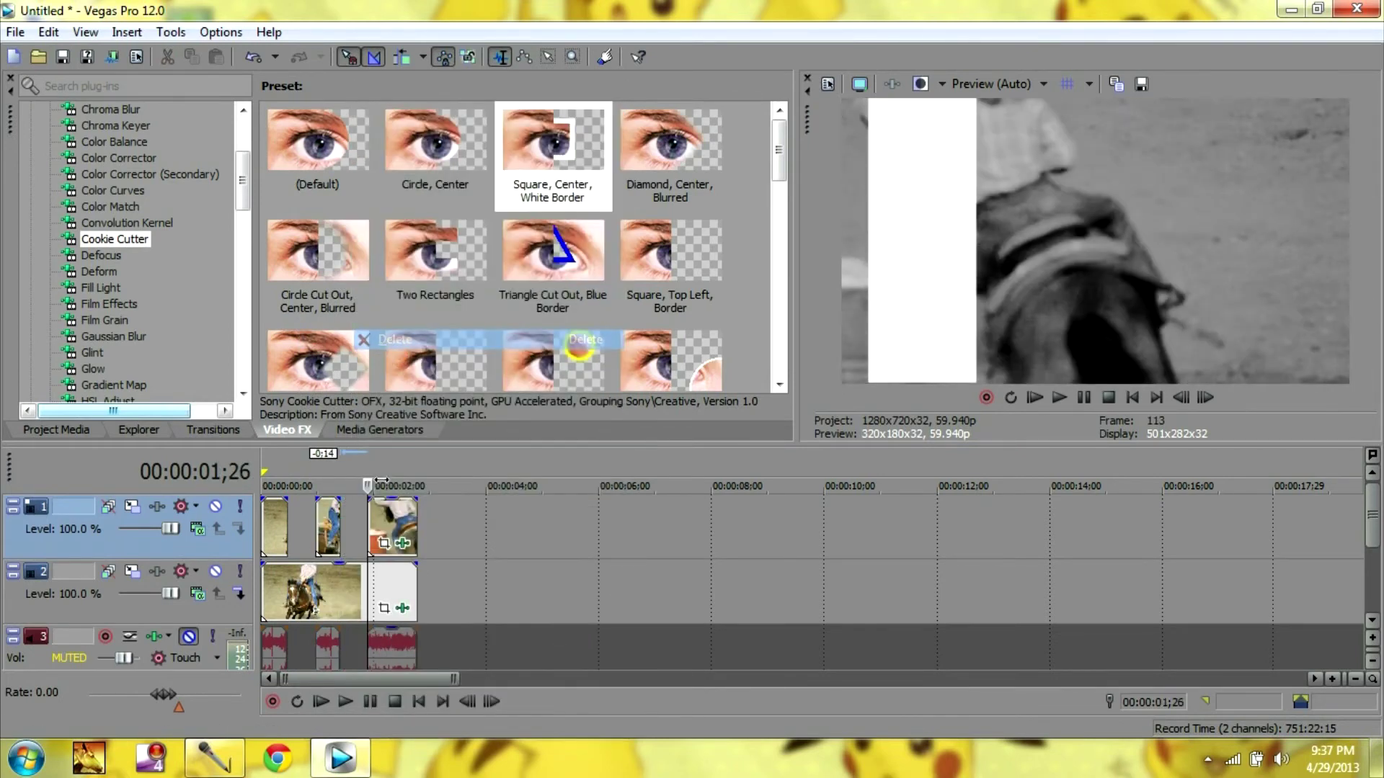
pyautogui.click(393, 526)
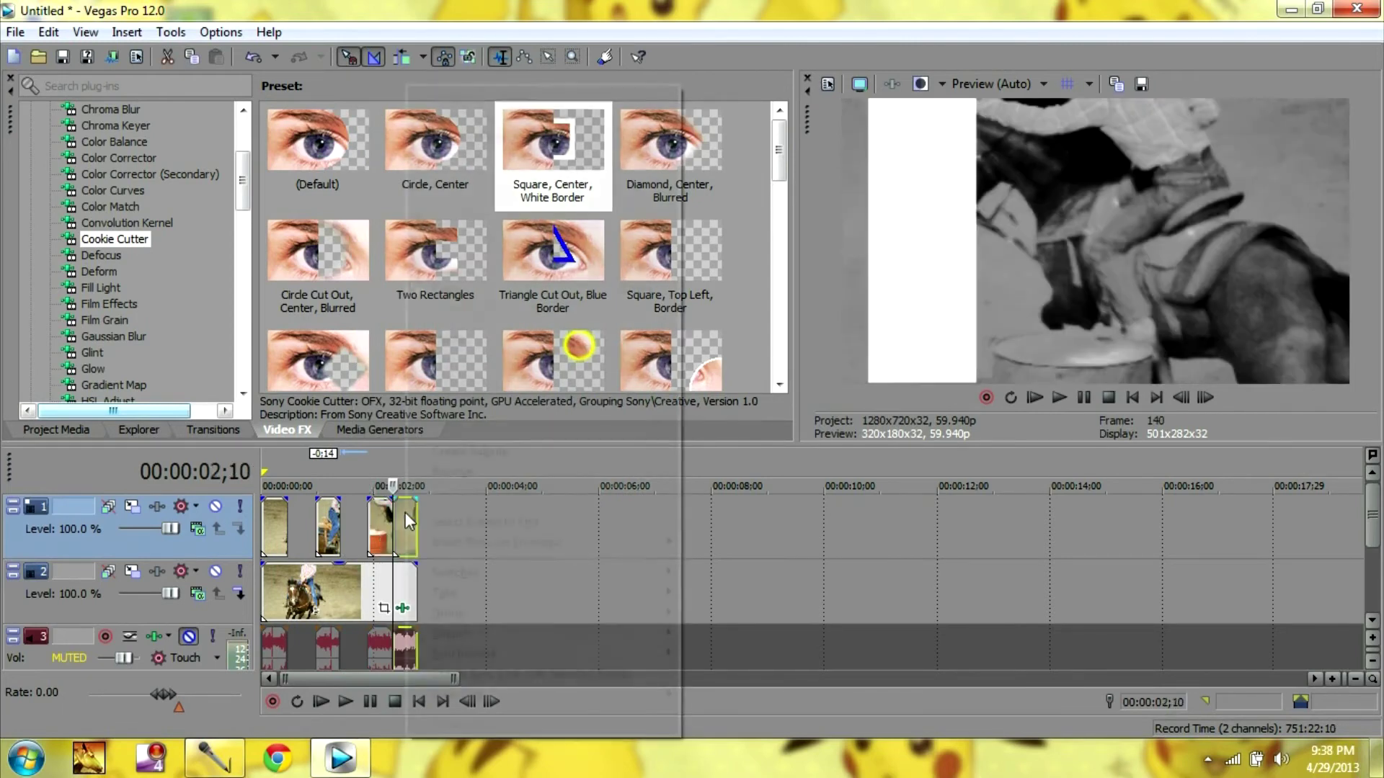
pyautogui.rightClick(404, 514)
# Step: In the first top-track clip's Cookie Cutter settings, shift the beam right to Center 0.269, 0.571
pyautogui.click(450, 360)
pyautogui.click(277, 520)
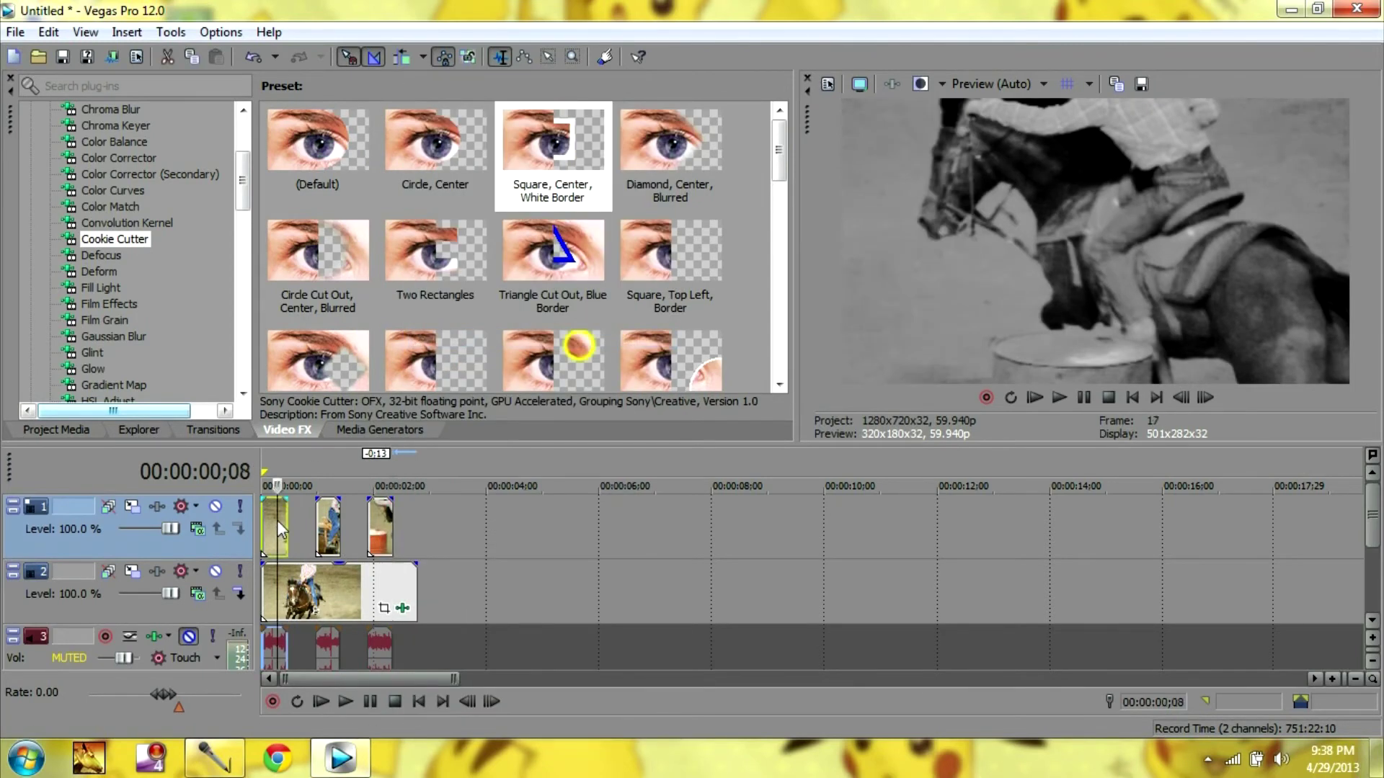
pyautogui.rightClick(276, 520)
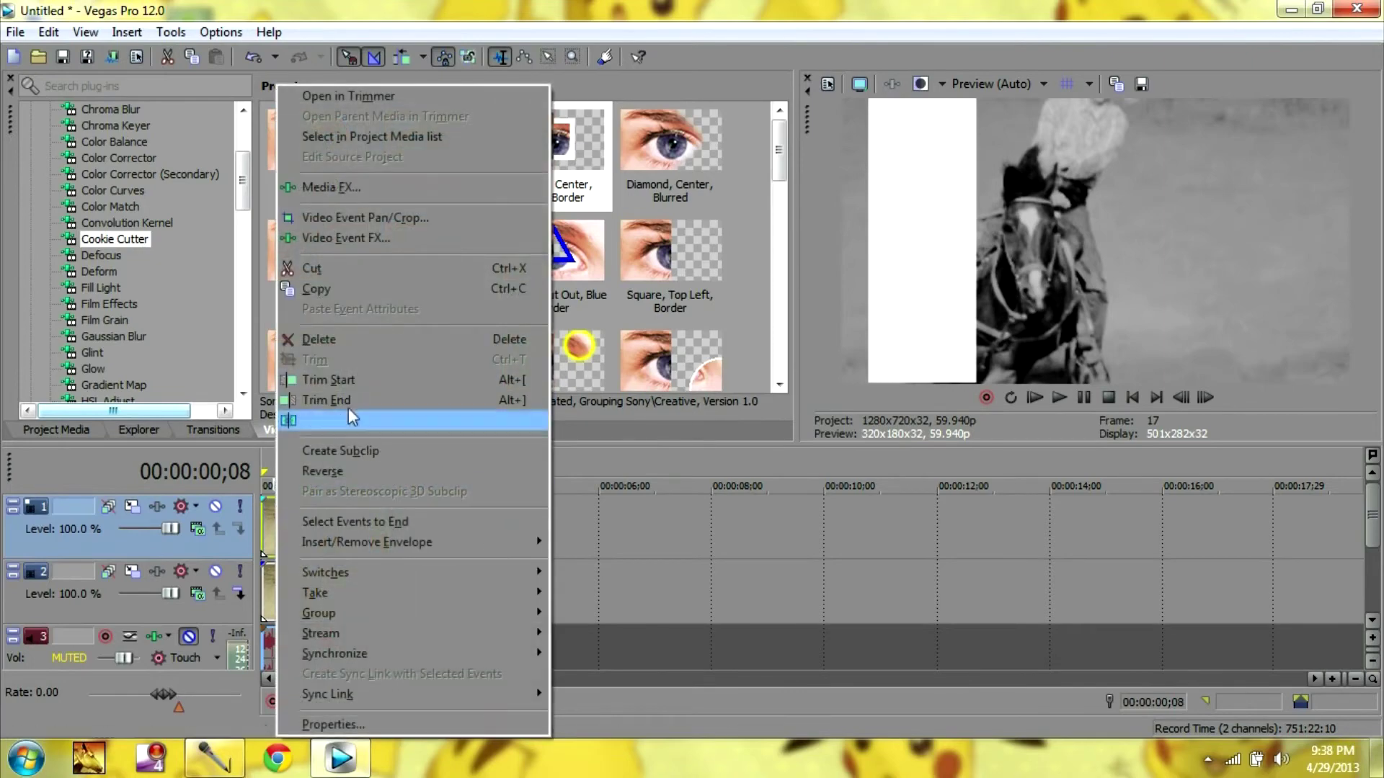
pyautogui.click(379, 243)
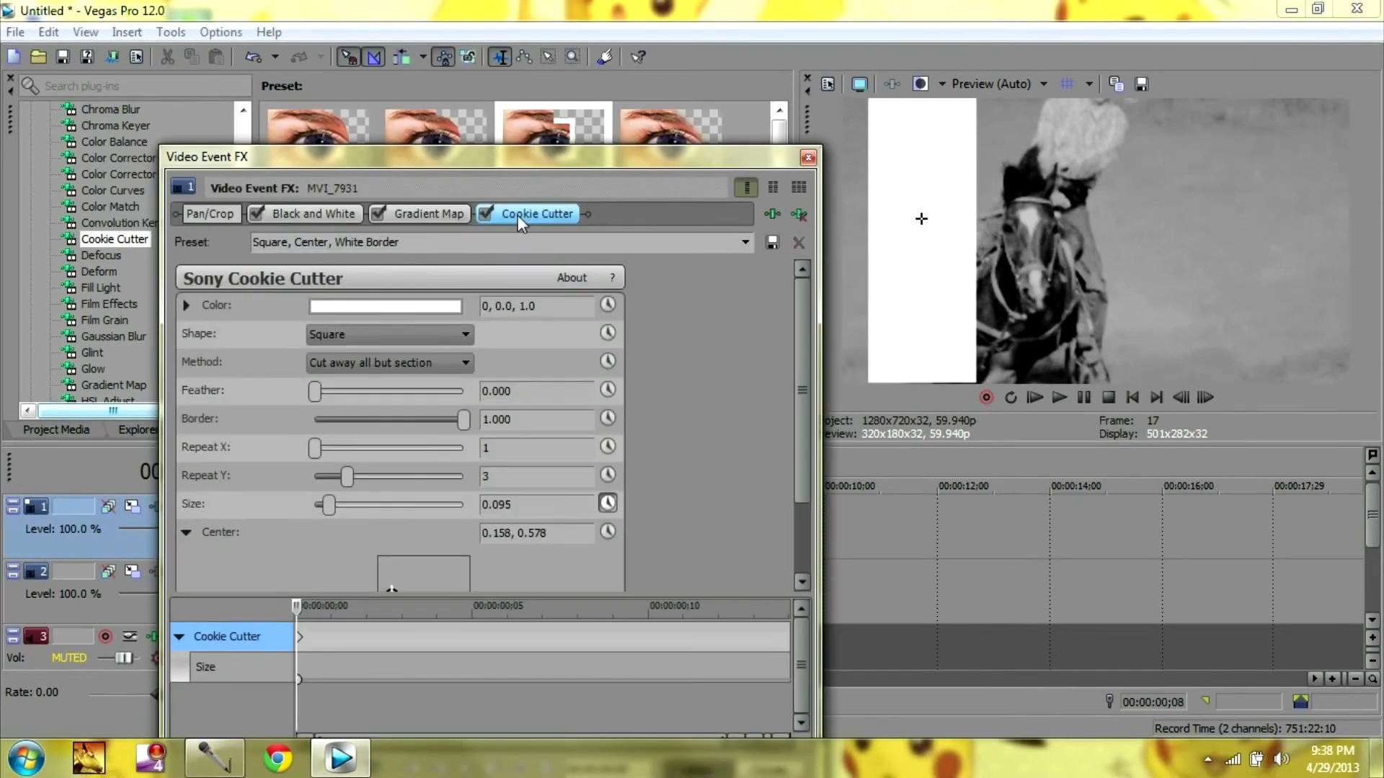
pyautogui.click(517, 215)
pyautogui.moveTo(916, 227); pyautogui.dragTo(980, 227)
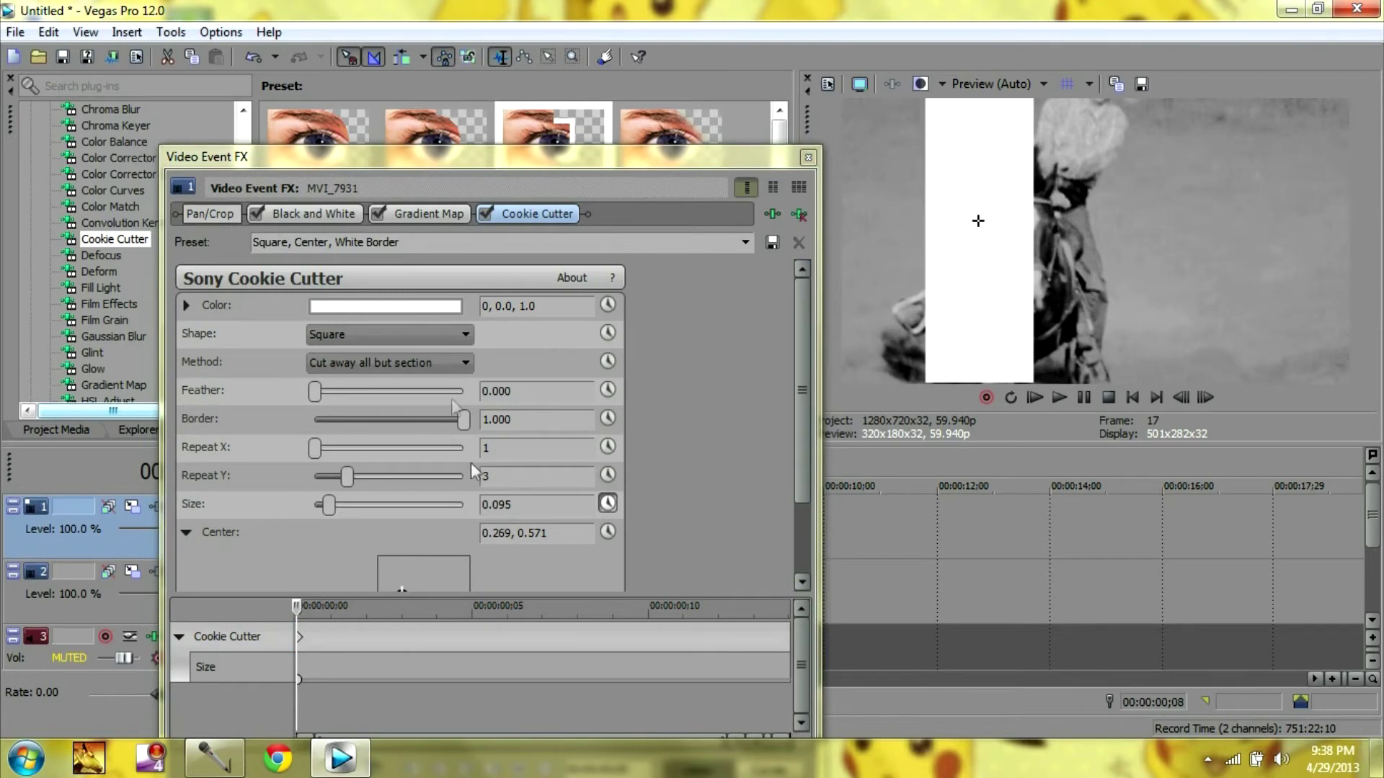
pyautogui.scroll(-3, 470, 461)
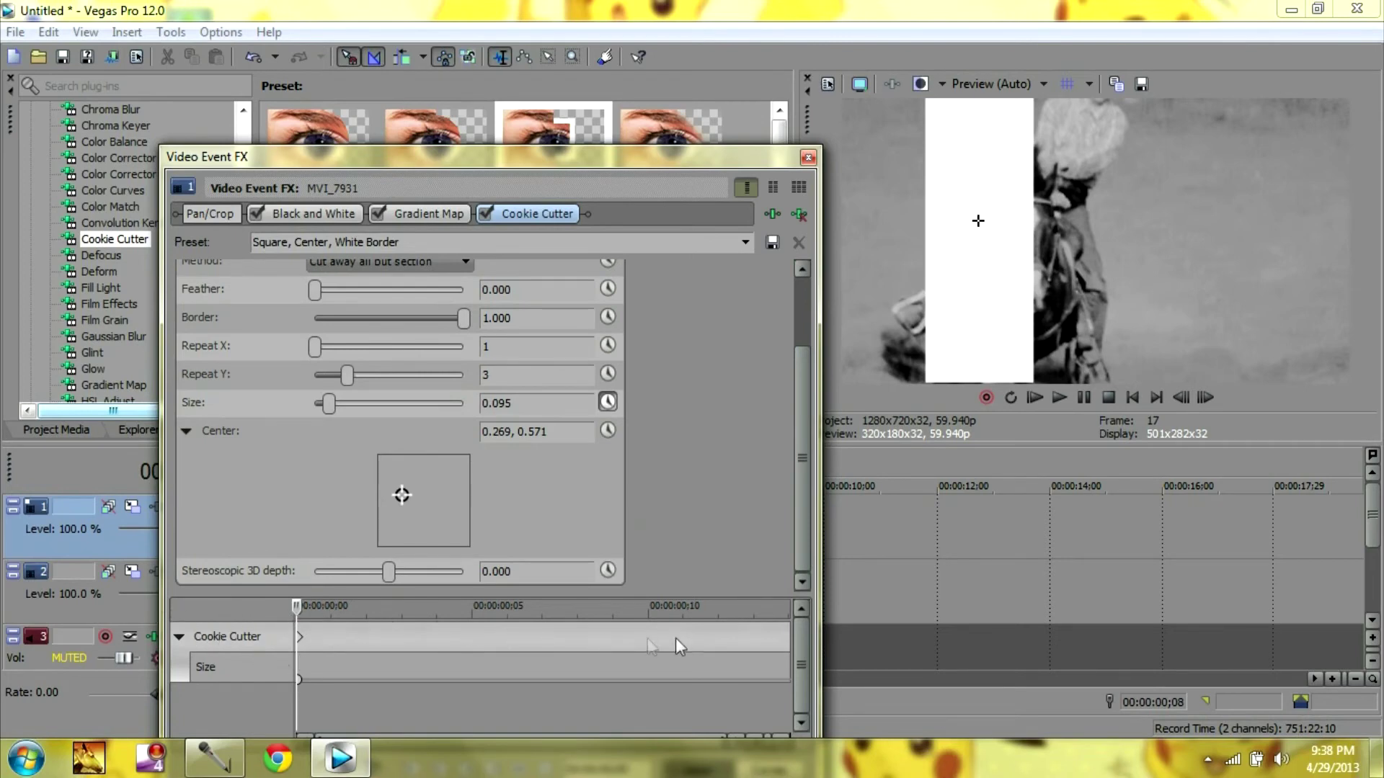
# Step: Keyframe Size 0.197 at the clip's end so the beam grows from 0.095
pyautogui.click(788, 640)
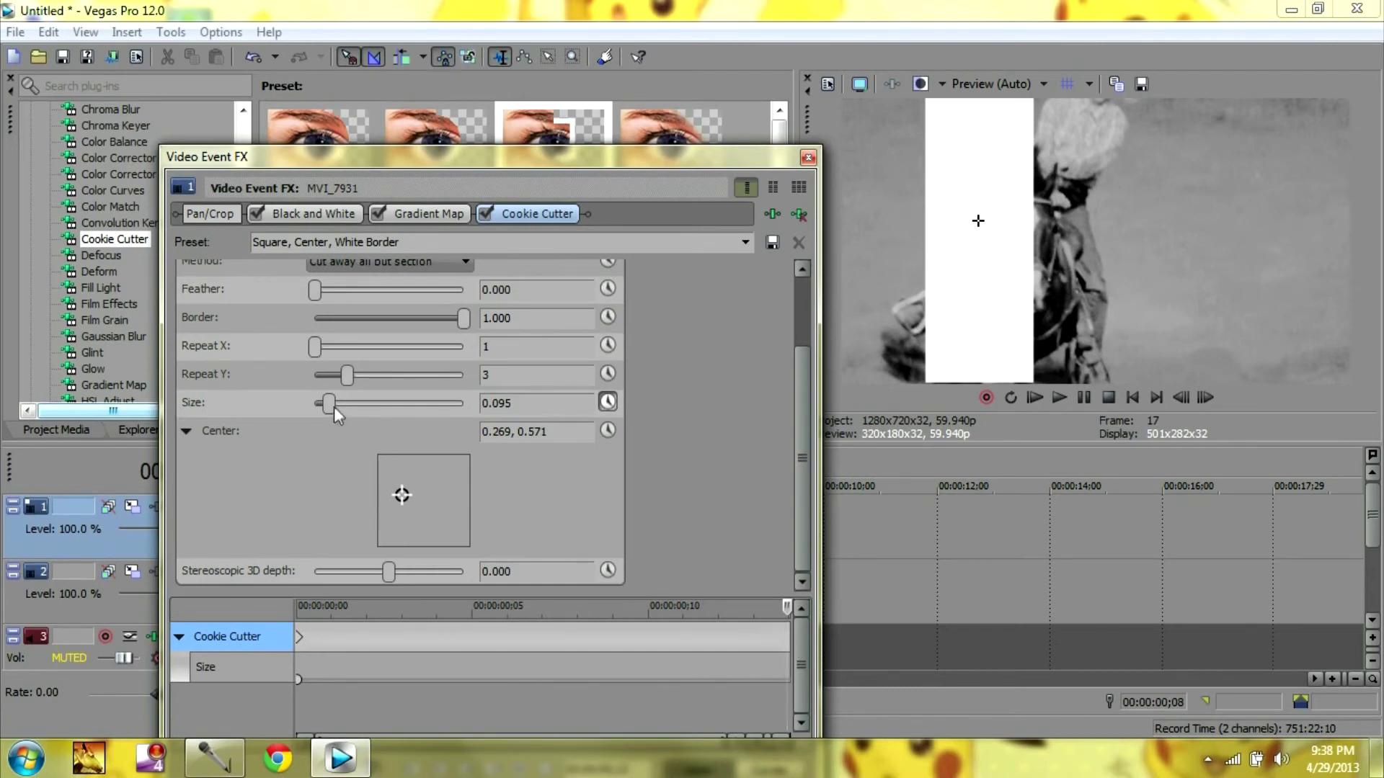
pyautogui.moveTo(328, 406); pyautogui.dragTo(344, 407)
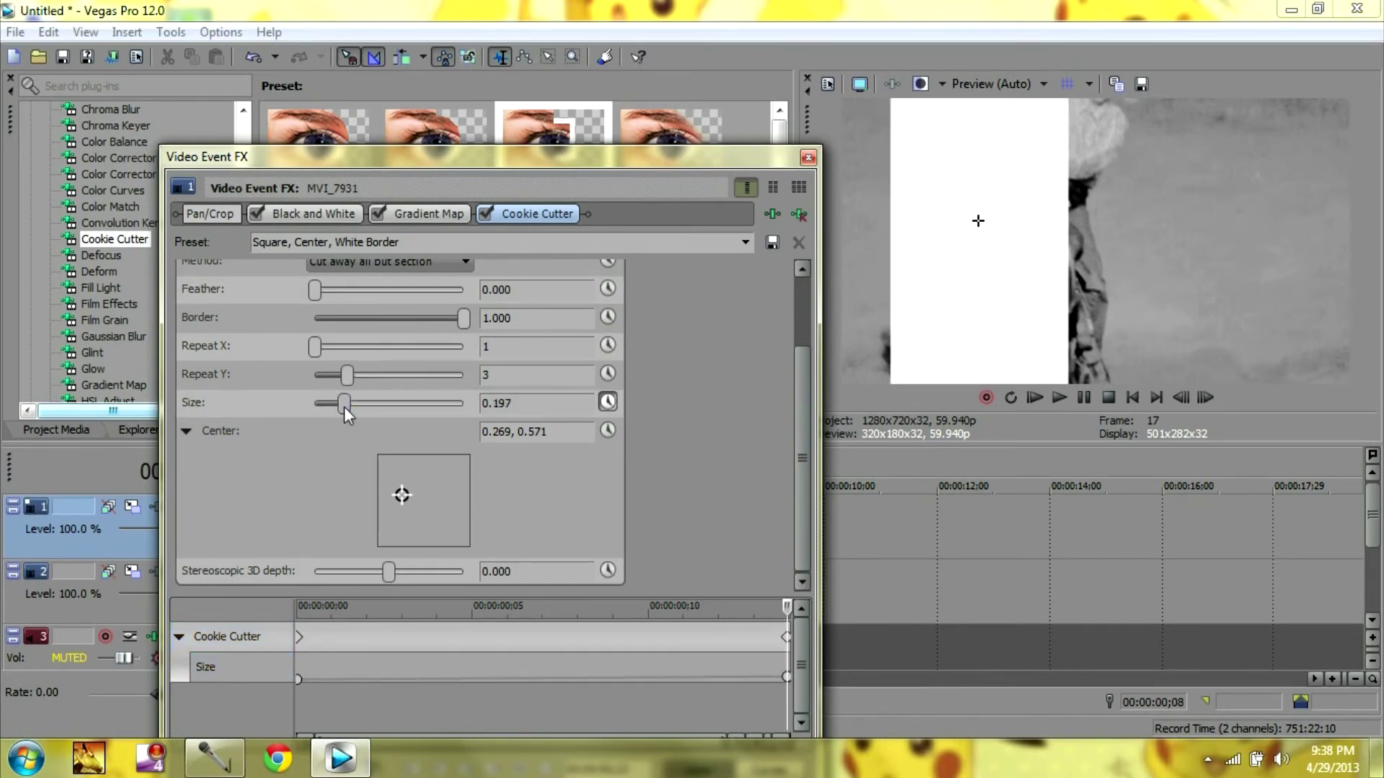
pyautogui.click(301, 636)
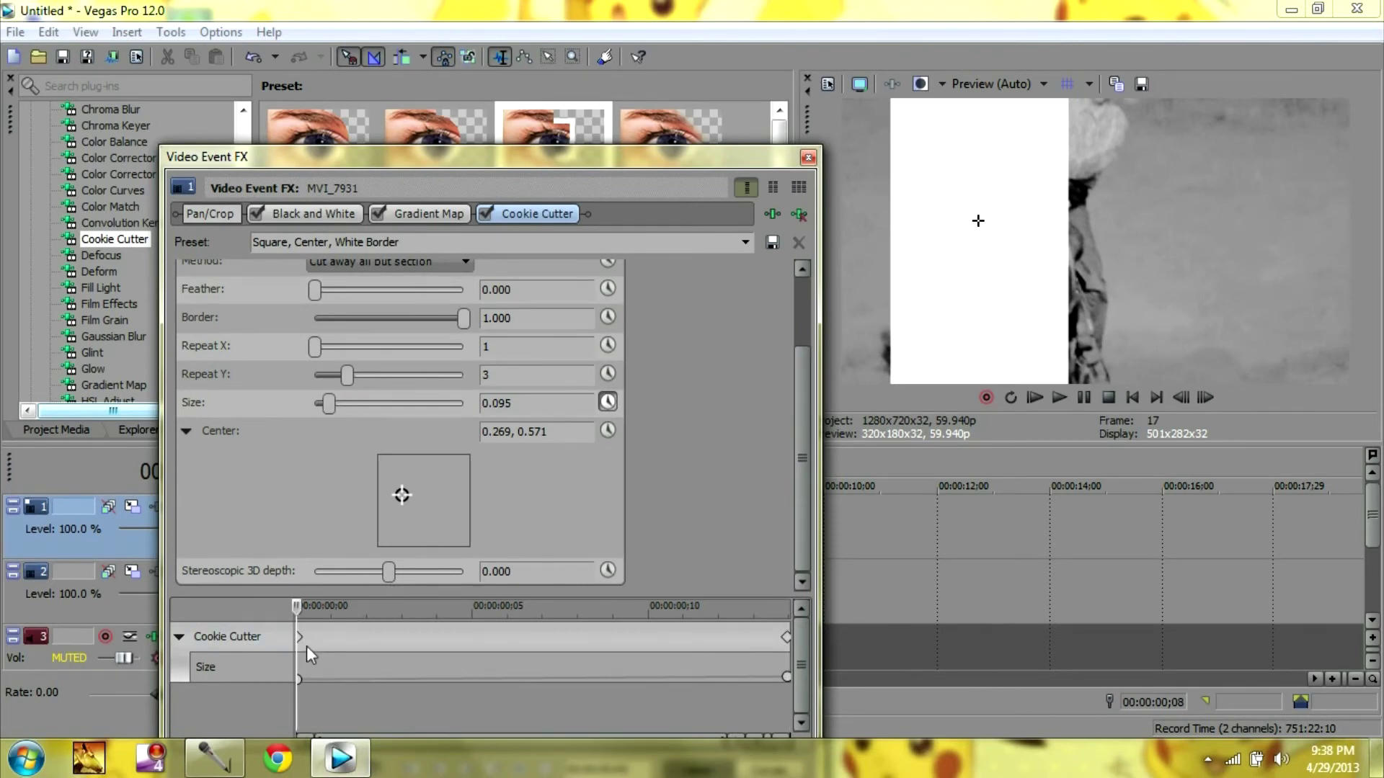
pyautogui.click(298, 639)
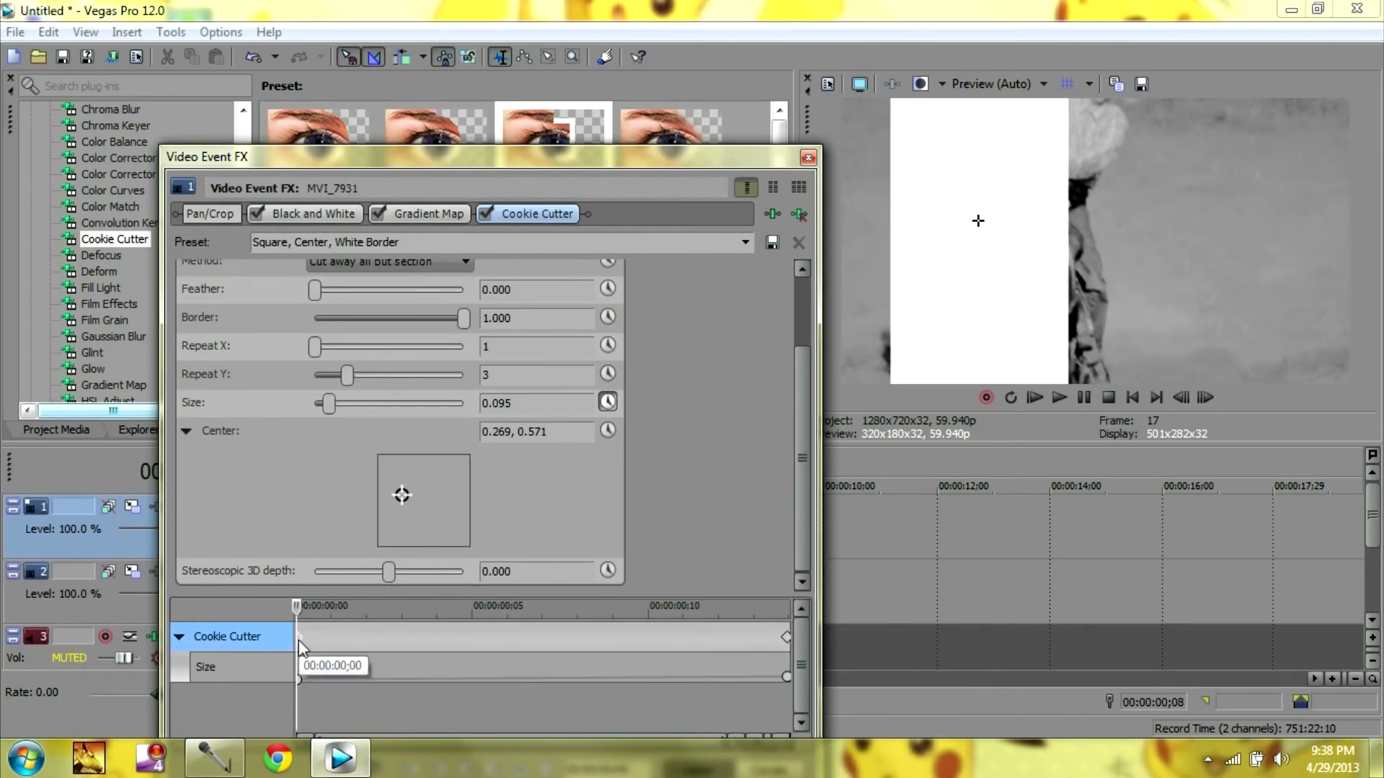
pyautogui.click(787, 636)
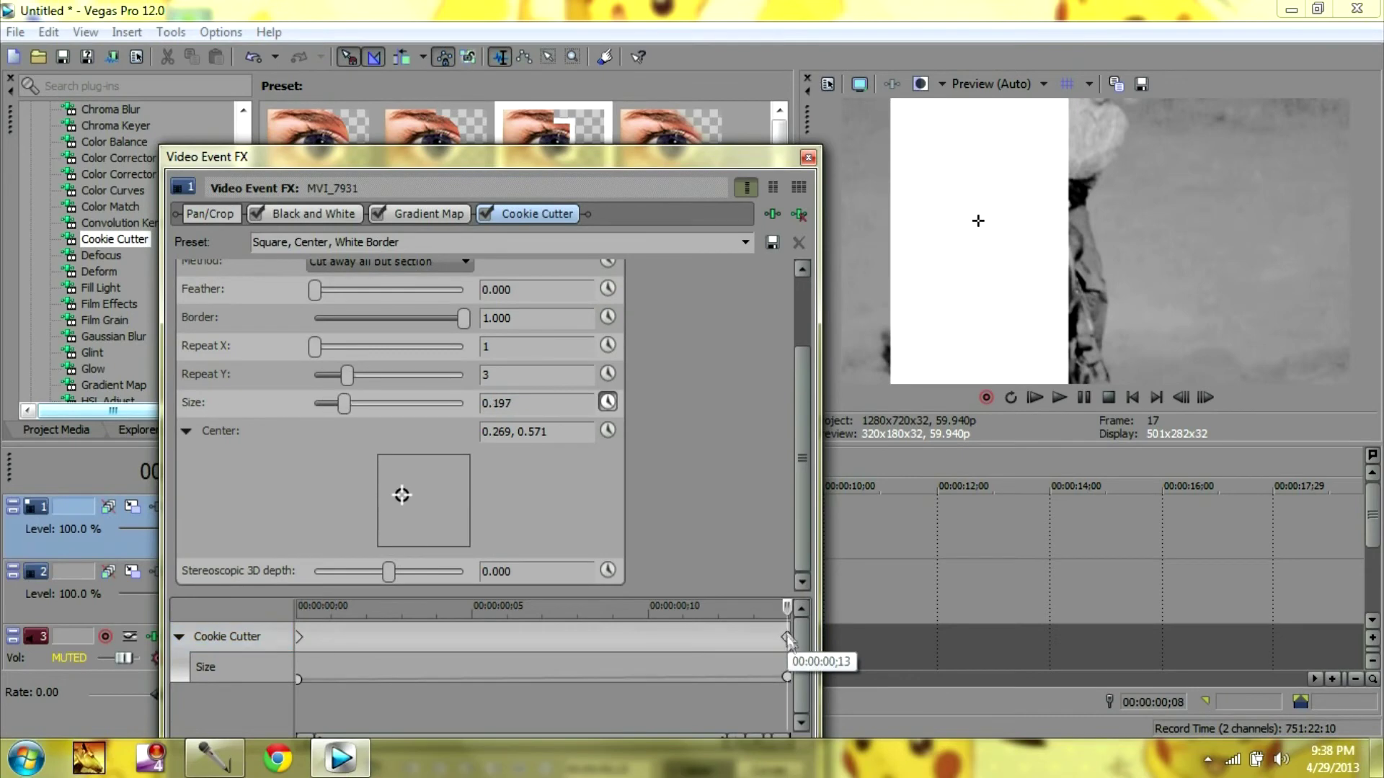
pyautogui.click(808, 157)
pyautogui.click(266, 537)
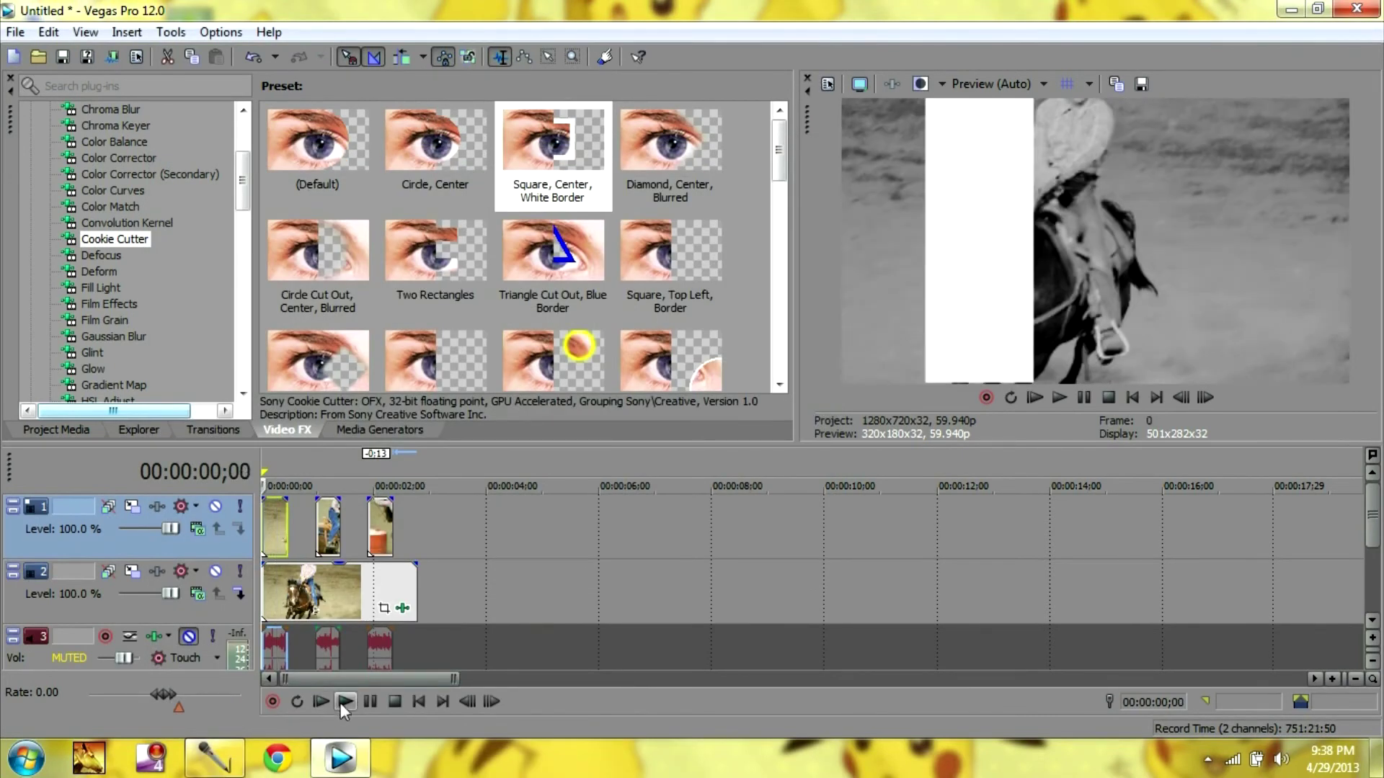
# Step: Preview the growing beam, then add a fade-out to the end of the first top-track clip
pyautogui.click(343, 702)
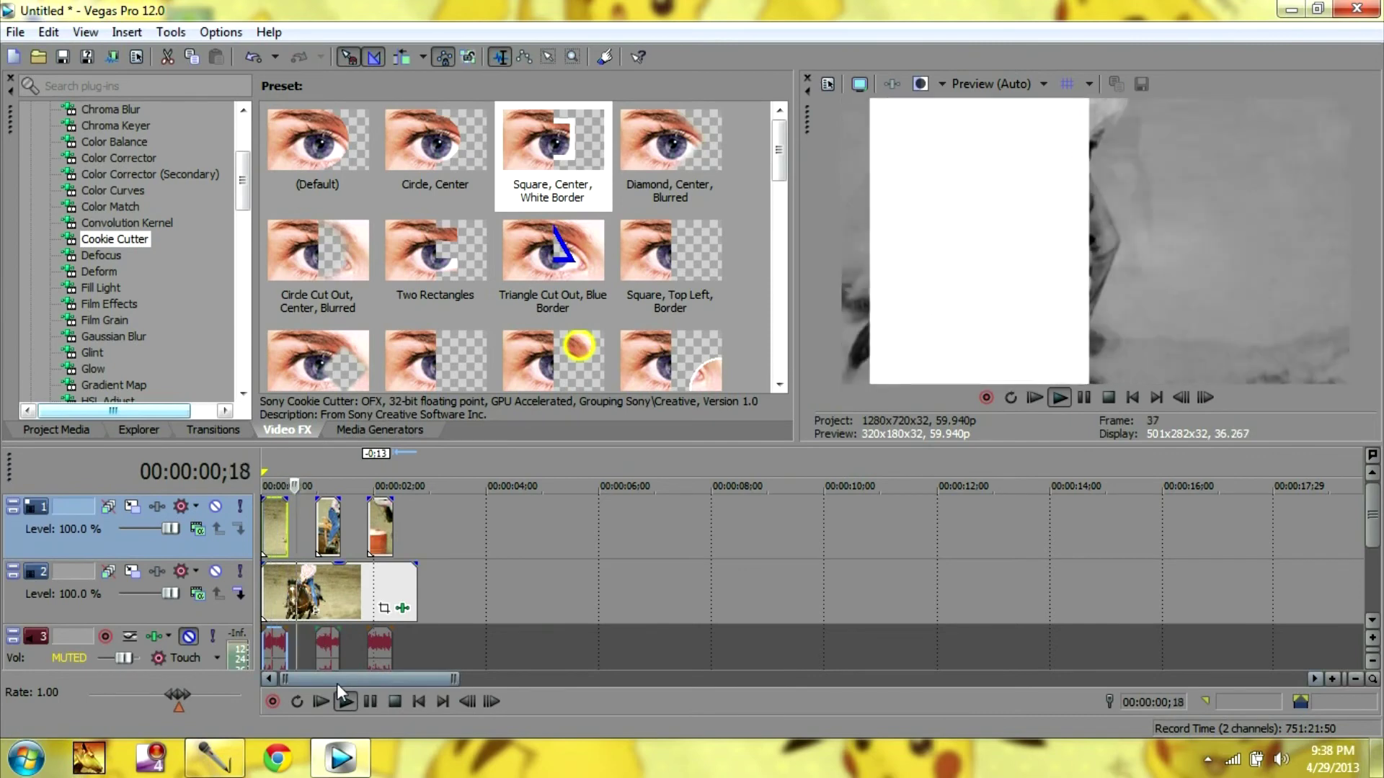
pyautogui.click(371, 702)
pyautogui.scroll(3, 547, 559)
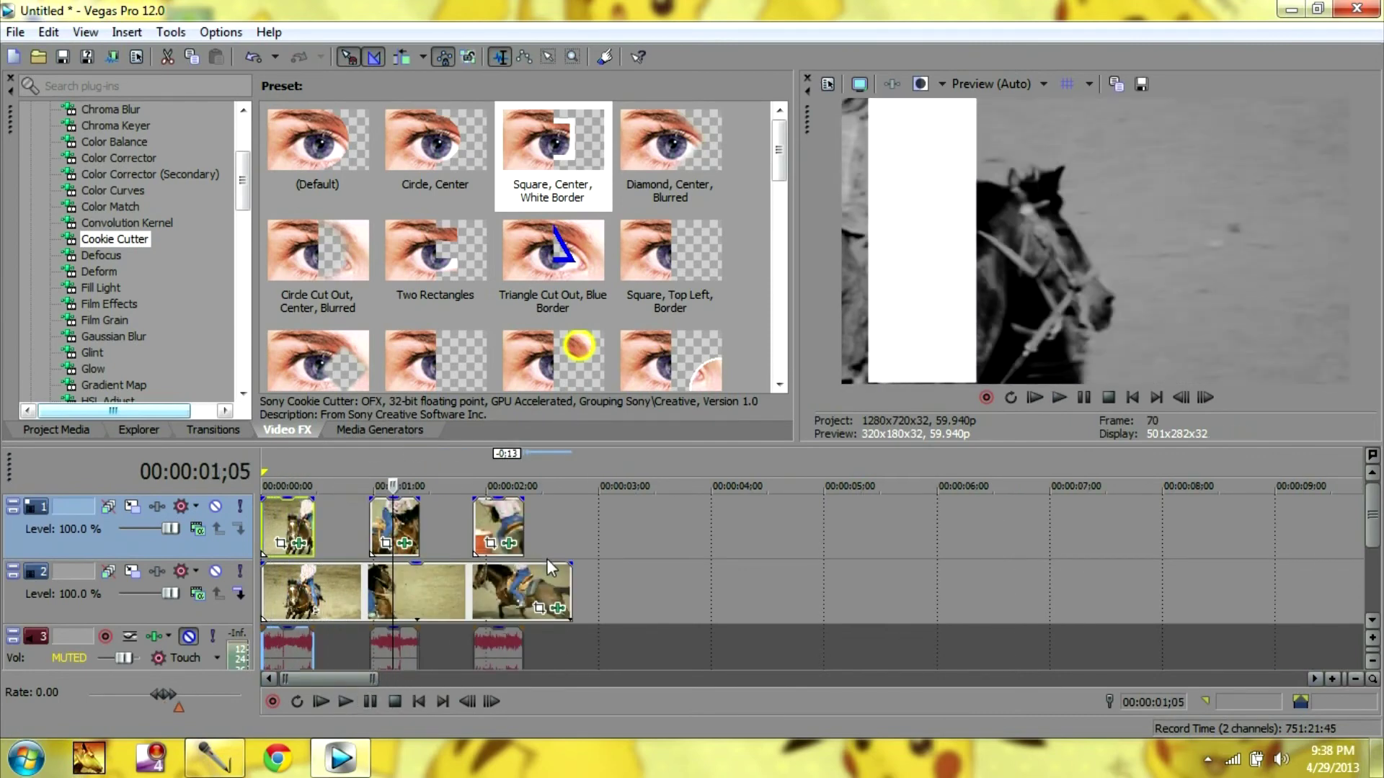
pyautogui.click(307, 520)
pyautogui.scroll(4, 715, 593)
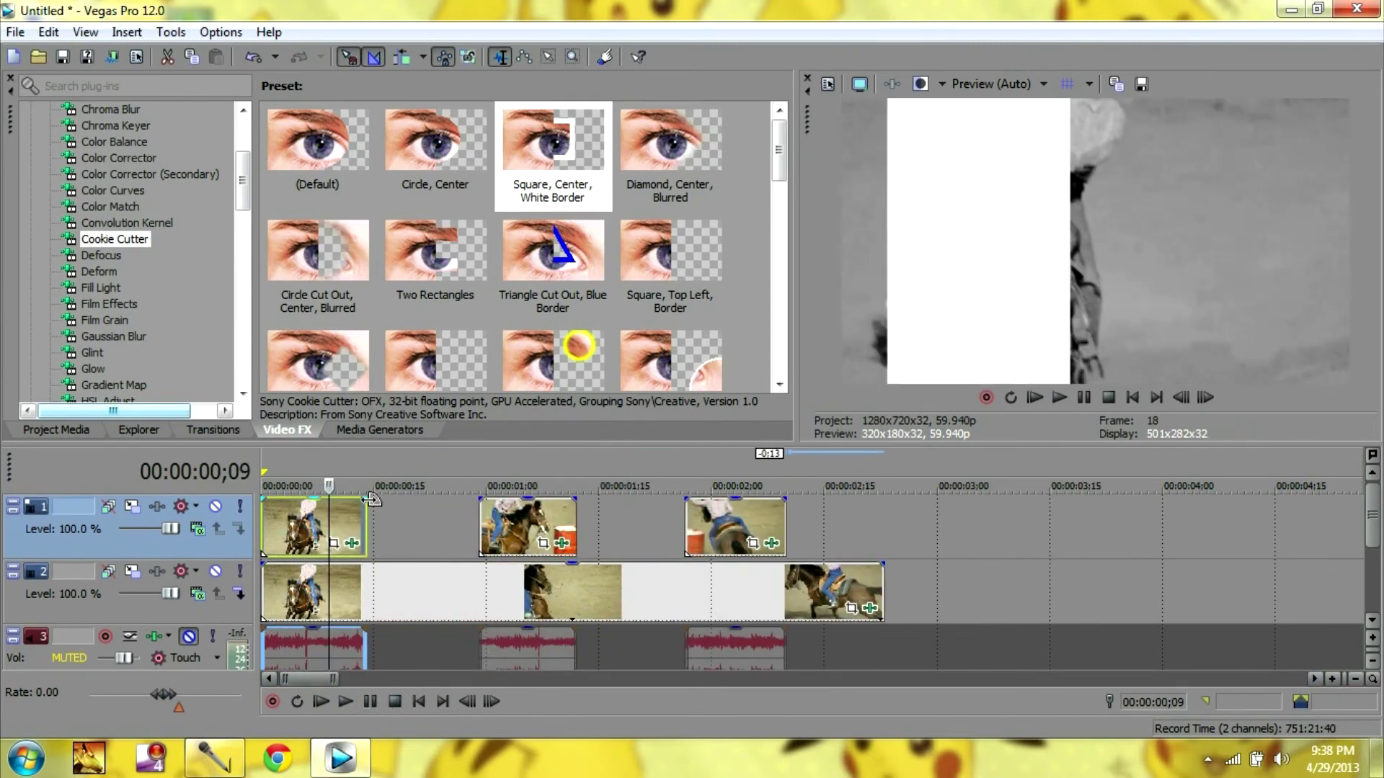
pyautogui.moveTo(371, 499); pyautogui.dragTo(298, 499)
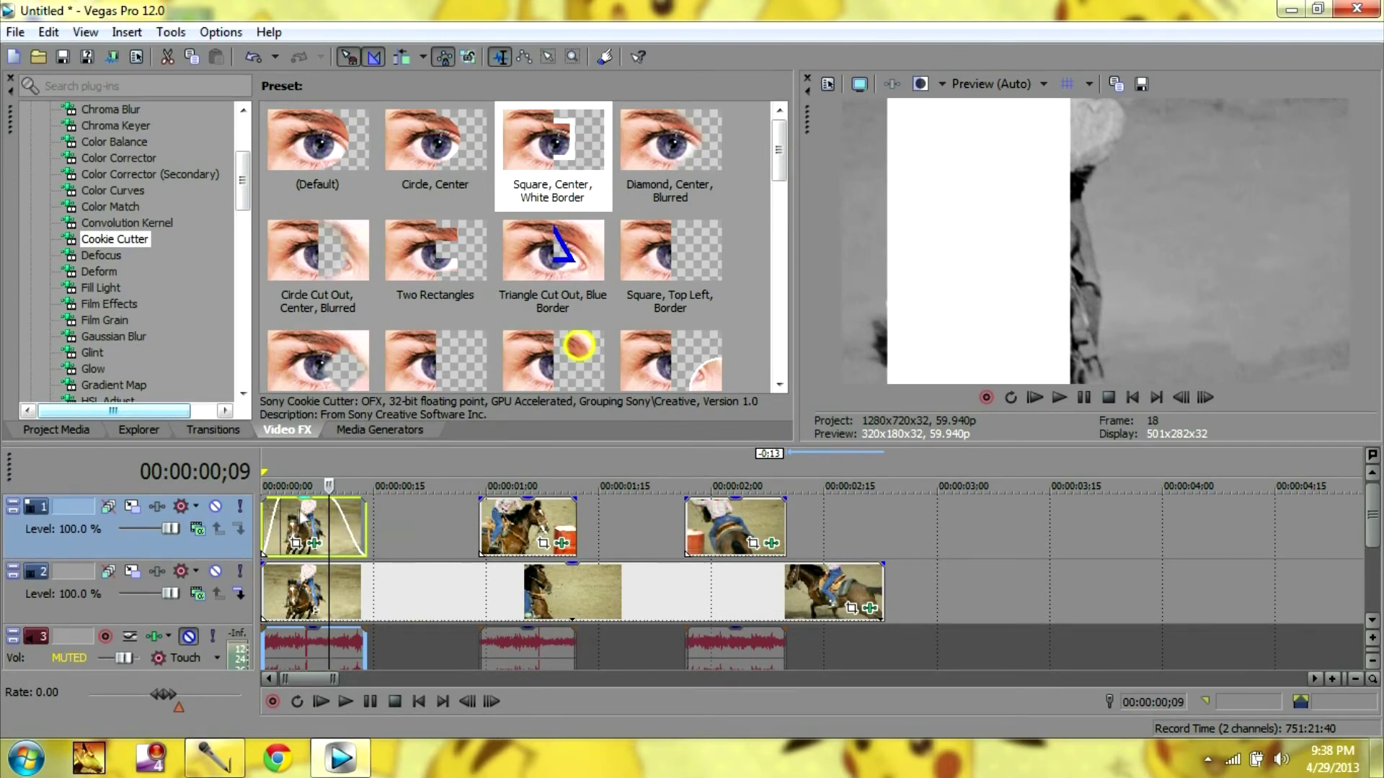
# Step: Lower the first clip's opacity to about 51% and play the project from the start
pyautogui.click(302, 515)
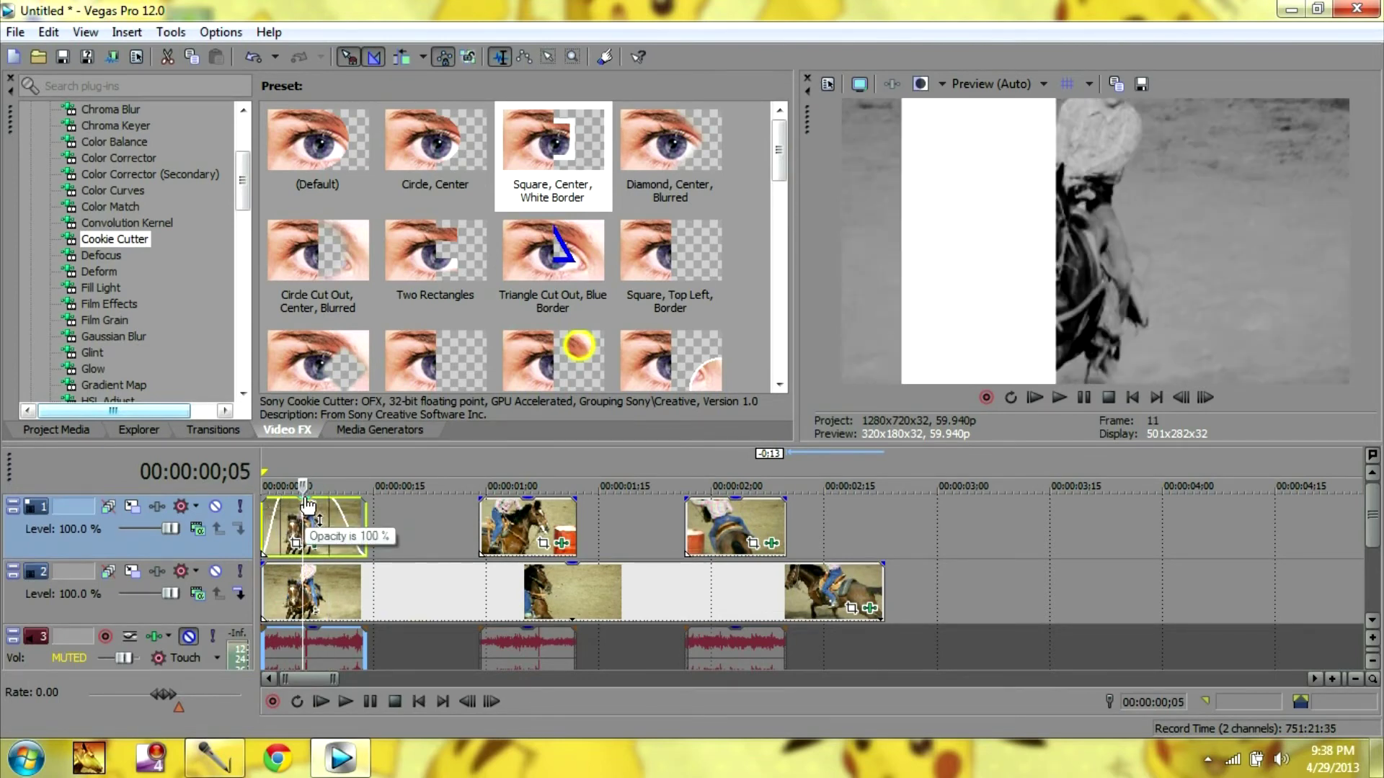
pyautogui.moveTo(307, 505); pyautogui.dragTo(311, 538)
pyautogui.click(264, 547)
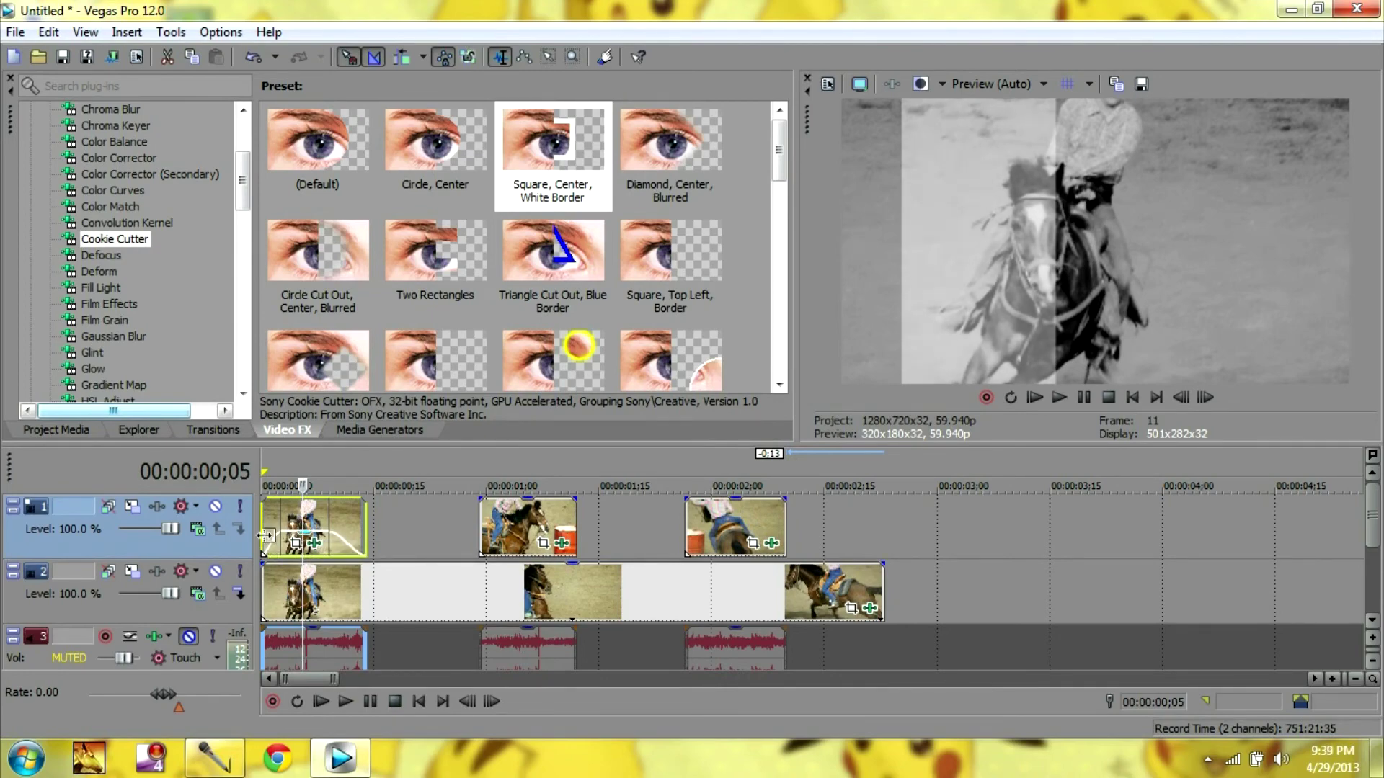
pyautogui.click(342, 701)
# Step: Move the second clip's beam right to Center 0.723, 0.507 and set its end Size to 0.184
pyautogui.click(360, 699)
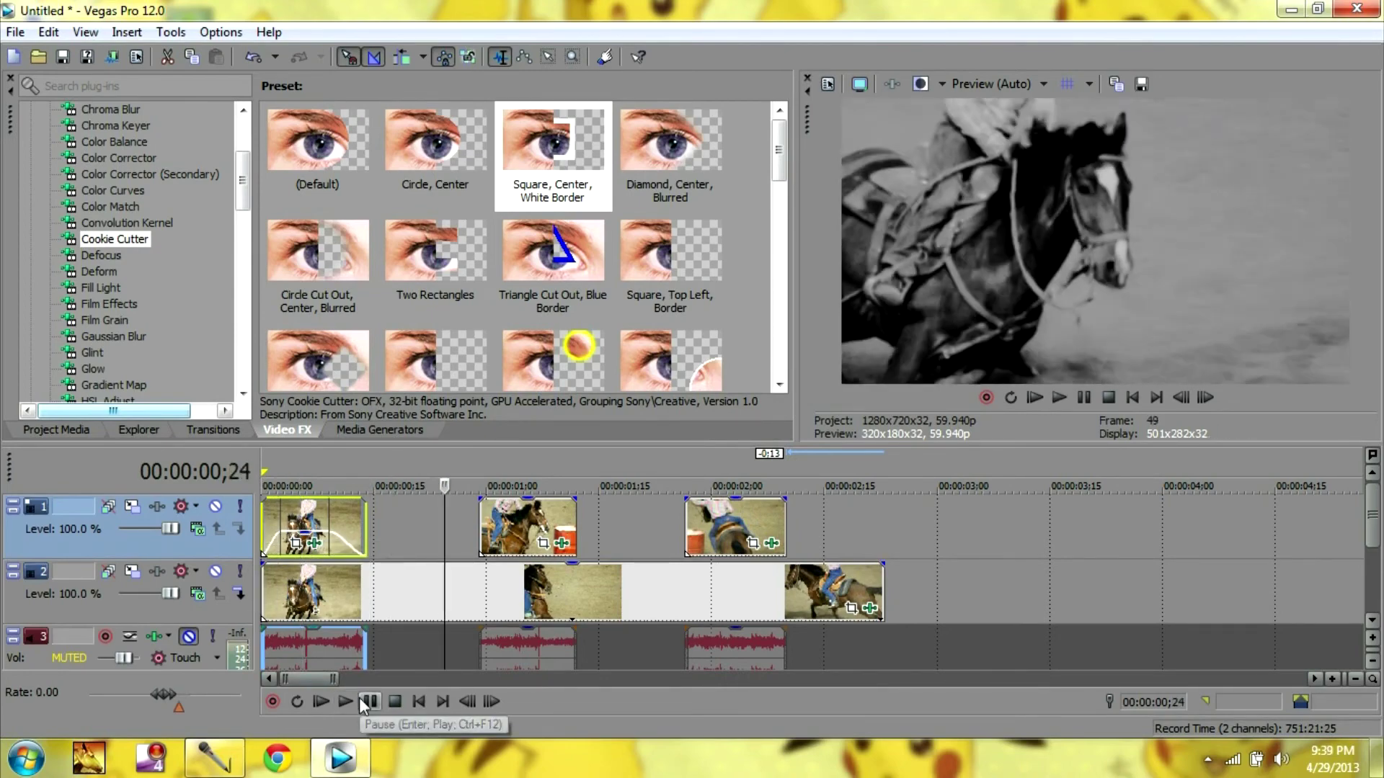
pyautogui.click(517, 525)
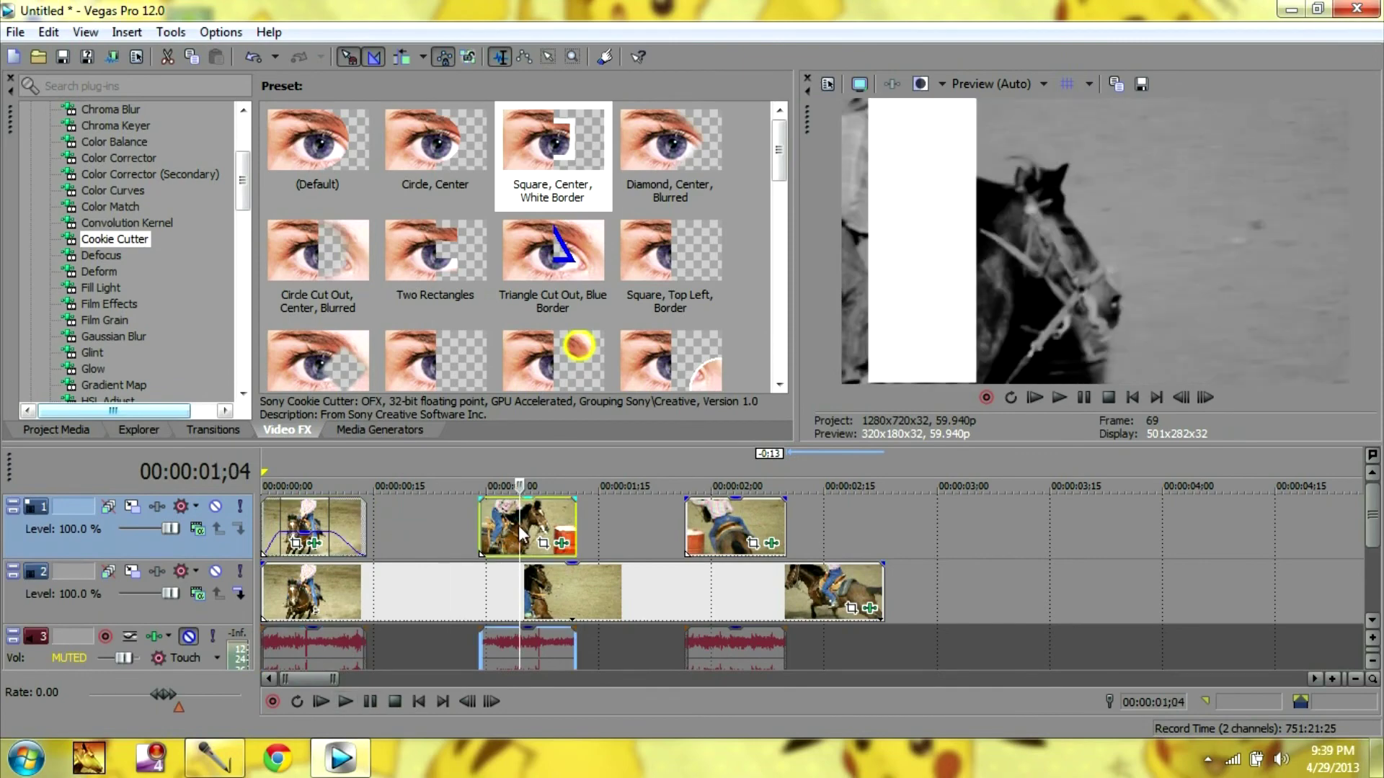
pyautogui.click(562, 544)
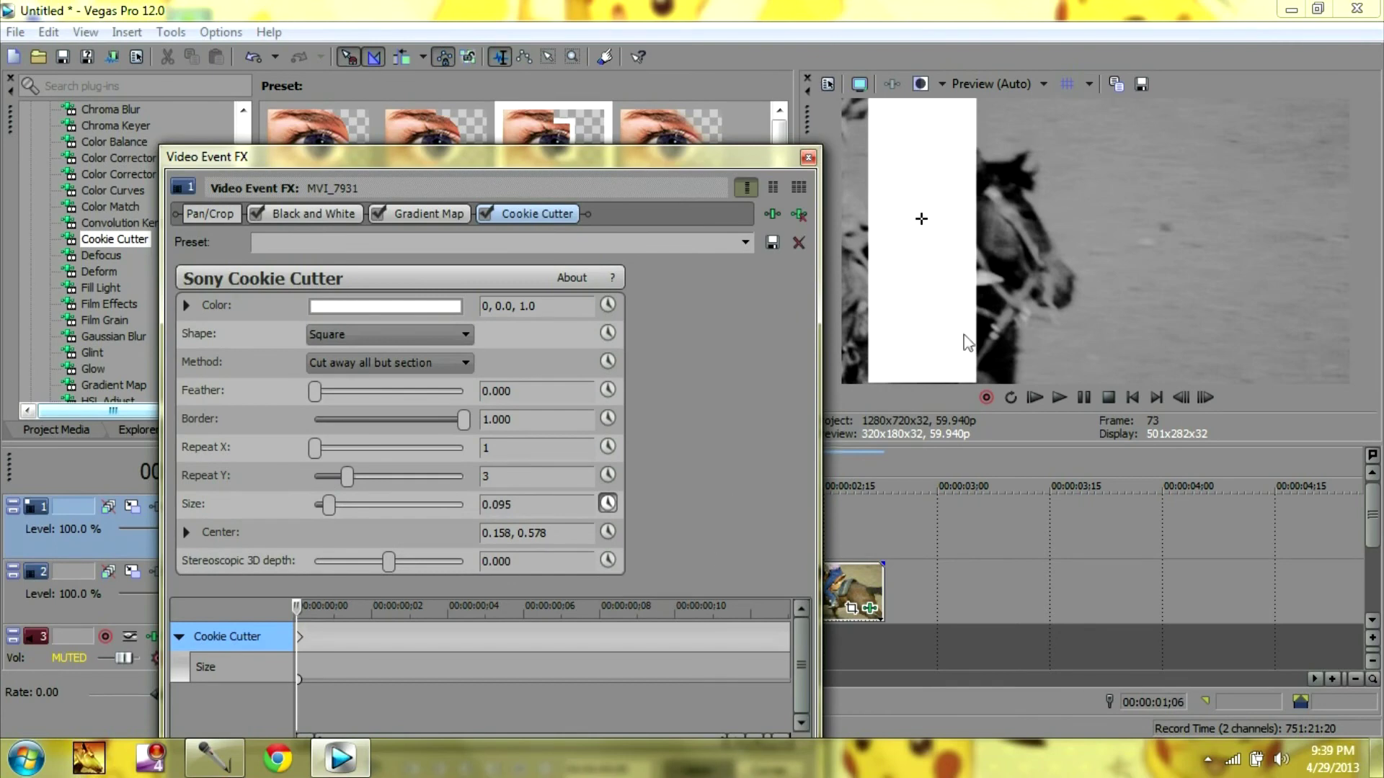
pyautogui.click(1165, 252)
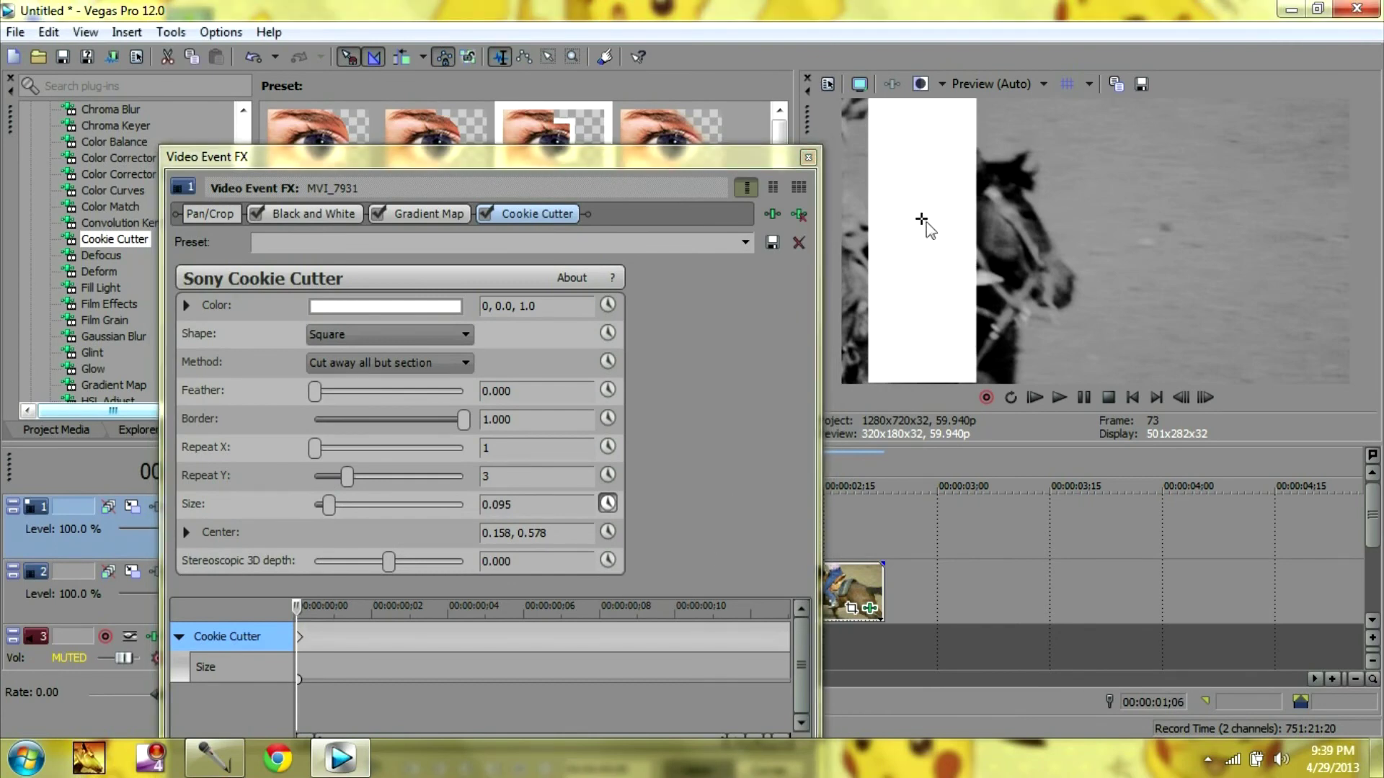
pyautogui.moveTo(921, 219); pyautogui.dragTo(1209, 243)
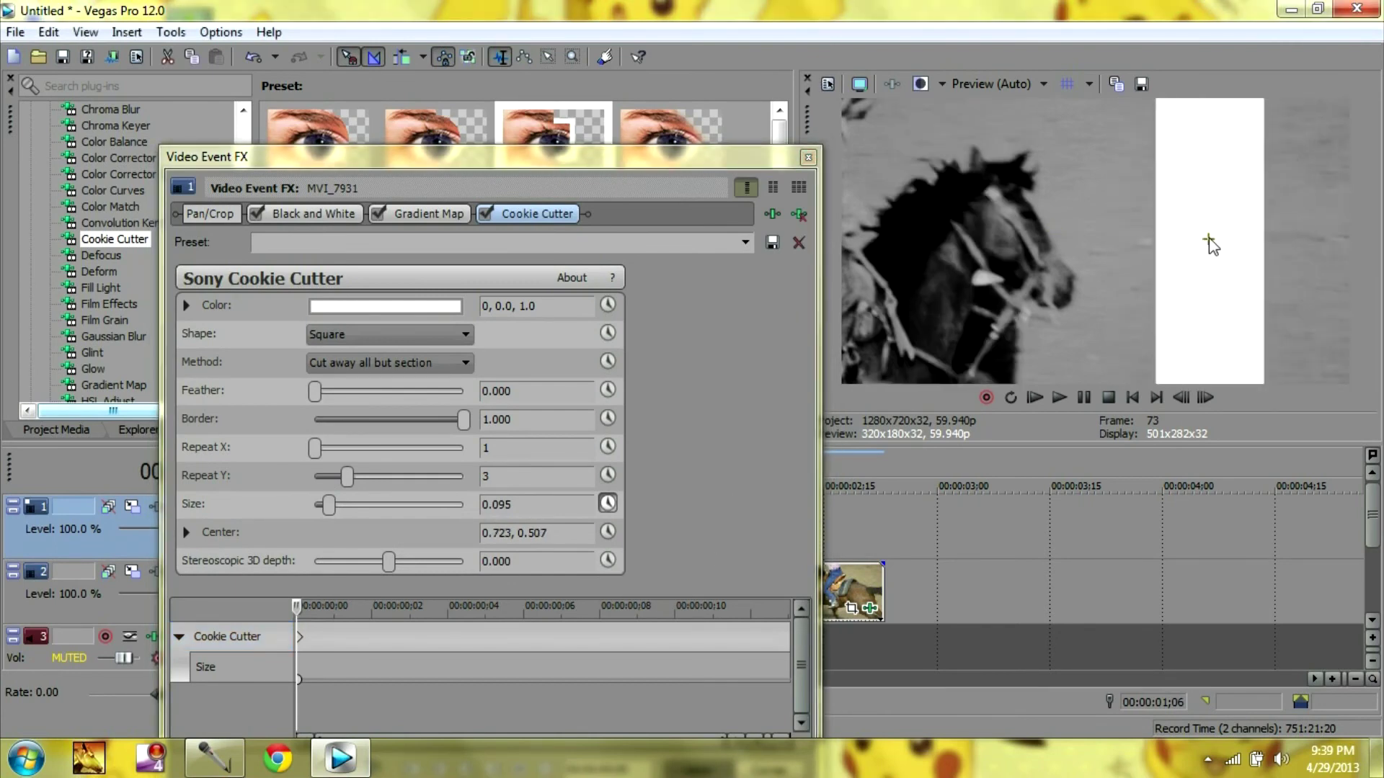
pyautogui.click(788, 643)
pyautogui.moveTo(331, 506); pyautogui.dragTo(344, 506)
# Step: Give the second top-track clip a short fade-in with opacity lowered to 44%, then preview playback
pyautogui.click(808, 158)
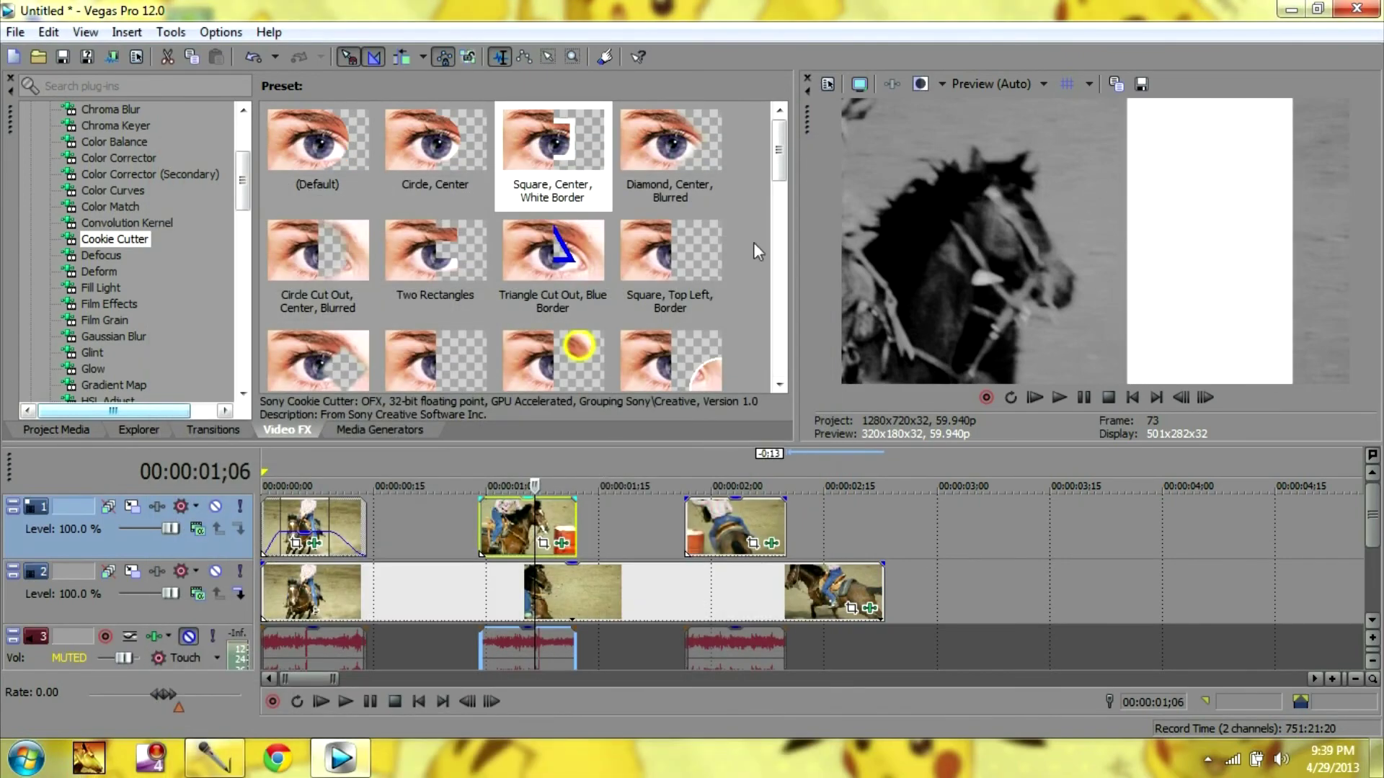
pyautogui.moveTo(481, 499); pyautogui.dragTo(519, 537)
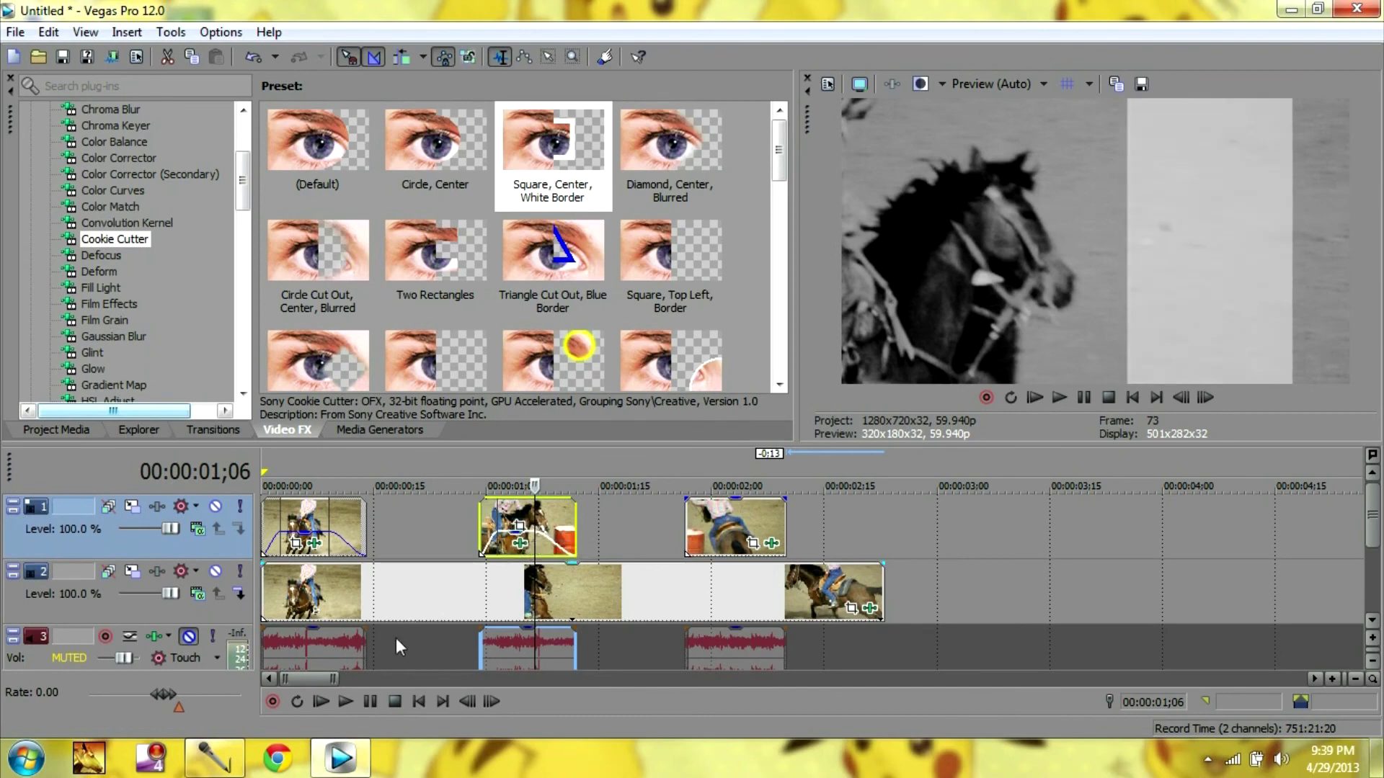
pyautogui.click(345, 702)
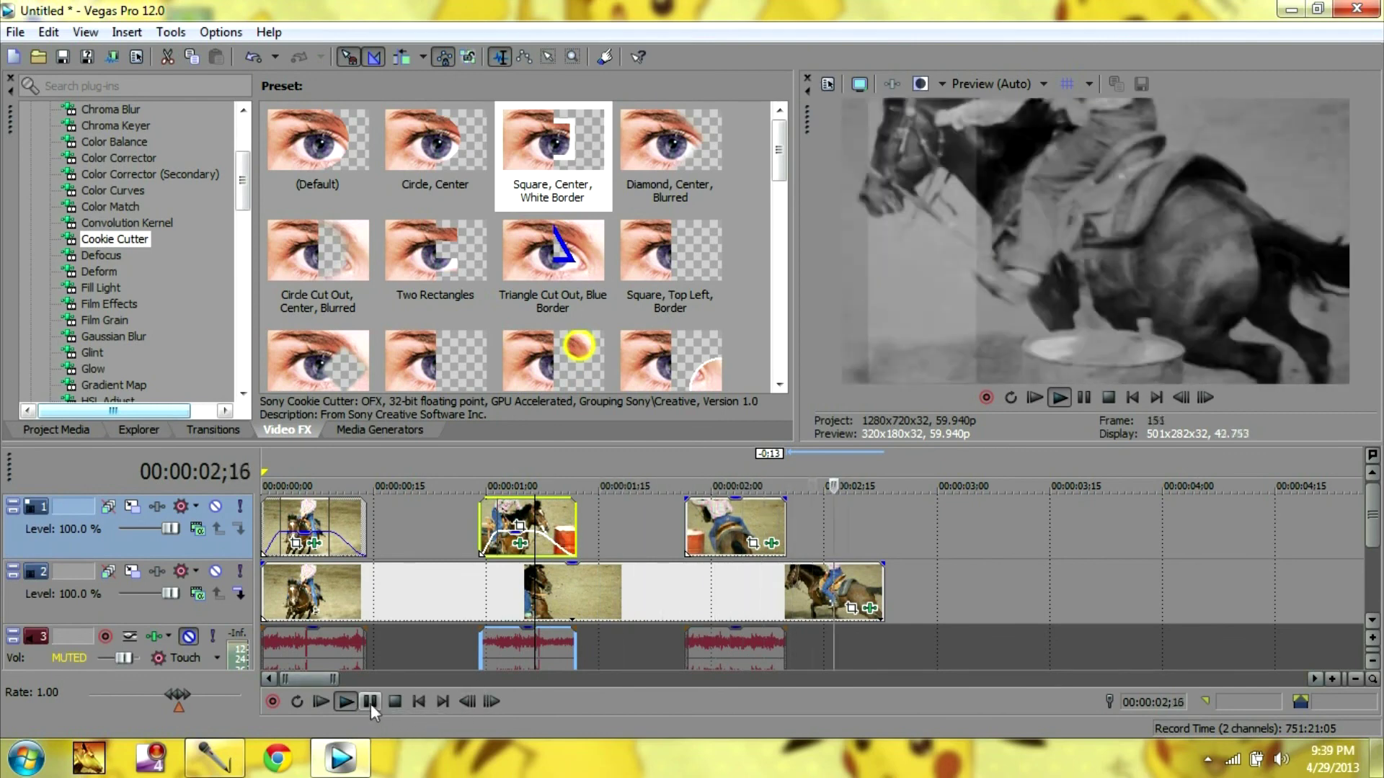
pyautogui.click(370, 702)
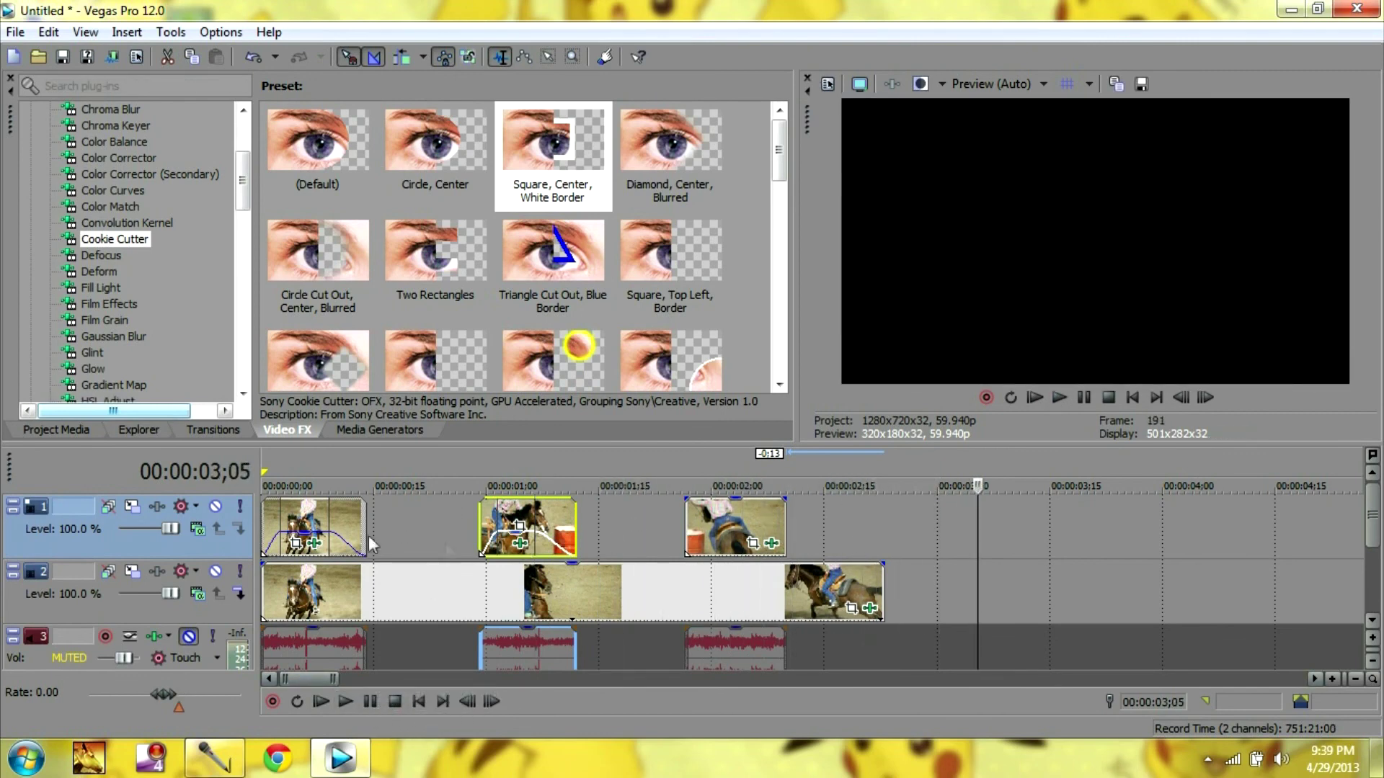
pyautogui.click(508, 588)
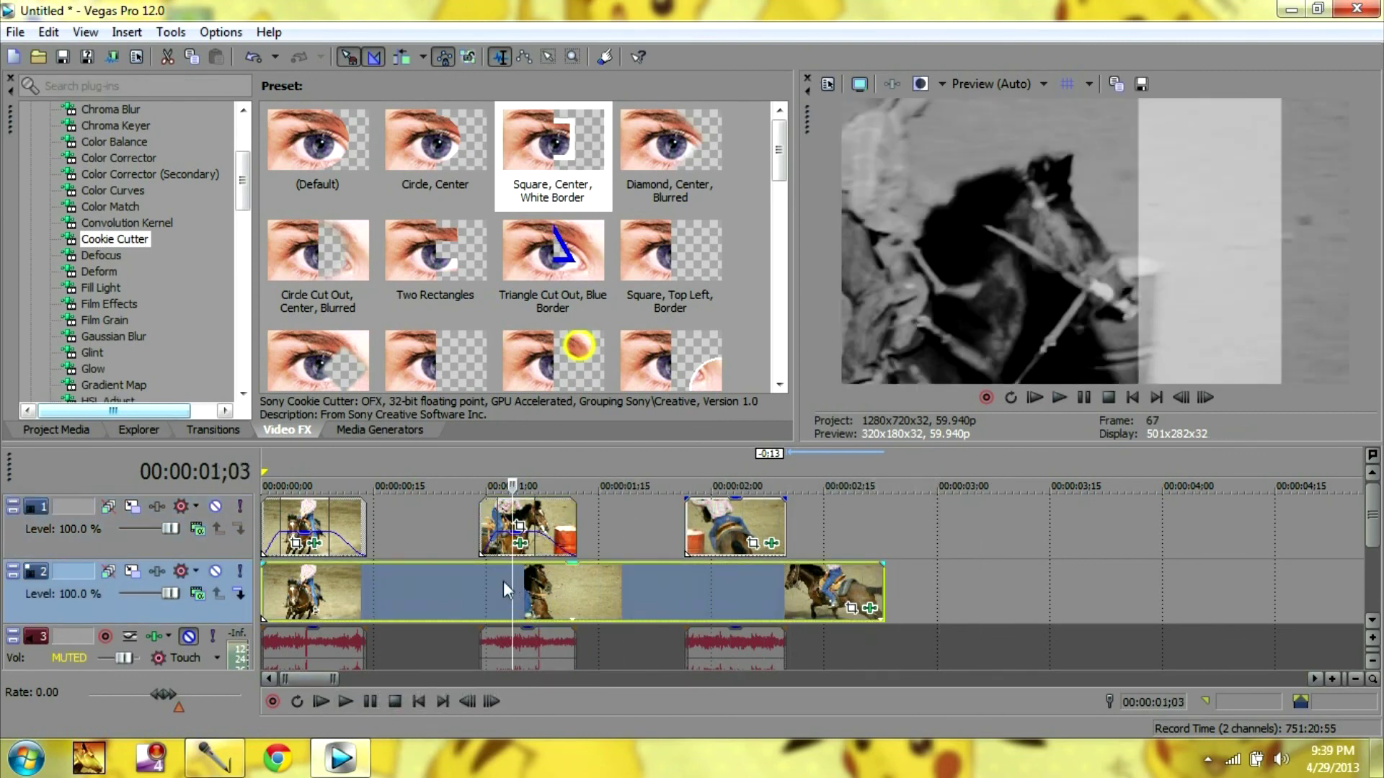